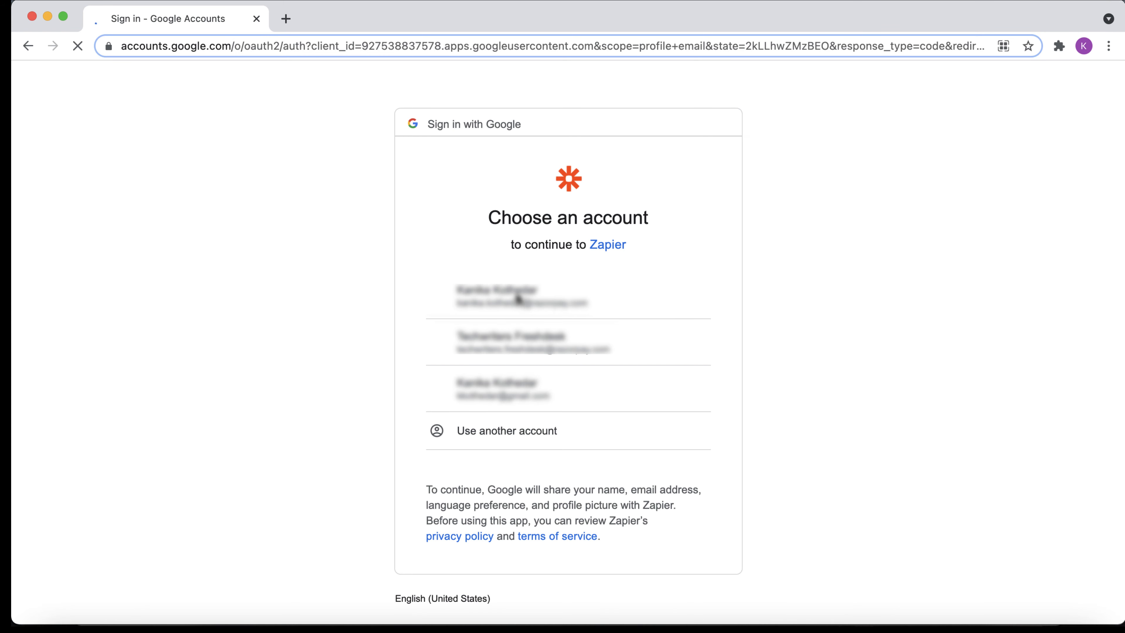
- Sign in to Zapier with the first Google account offered
left_click(517, 299)
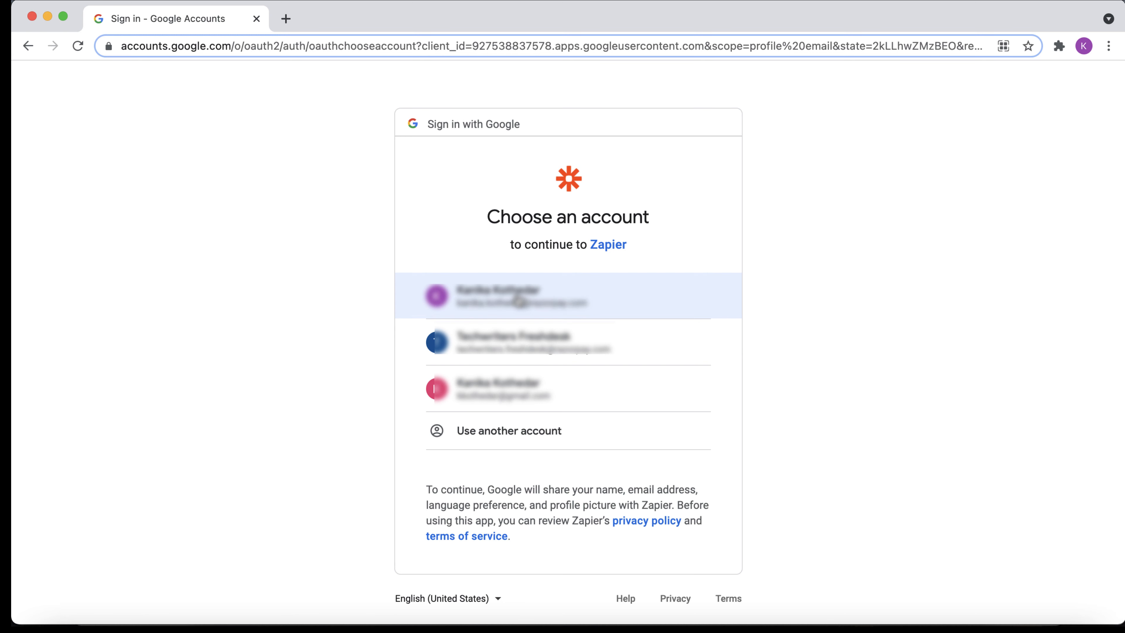
left_click(518, 301)
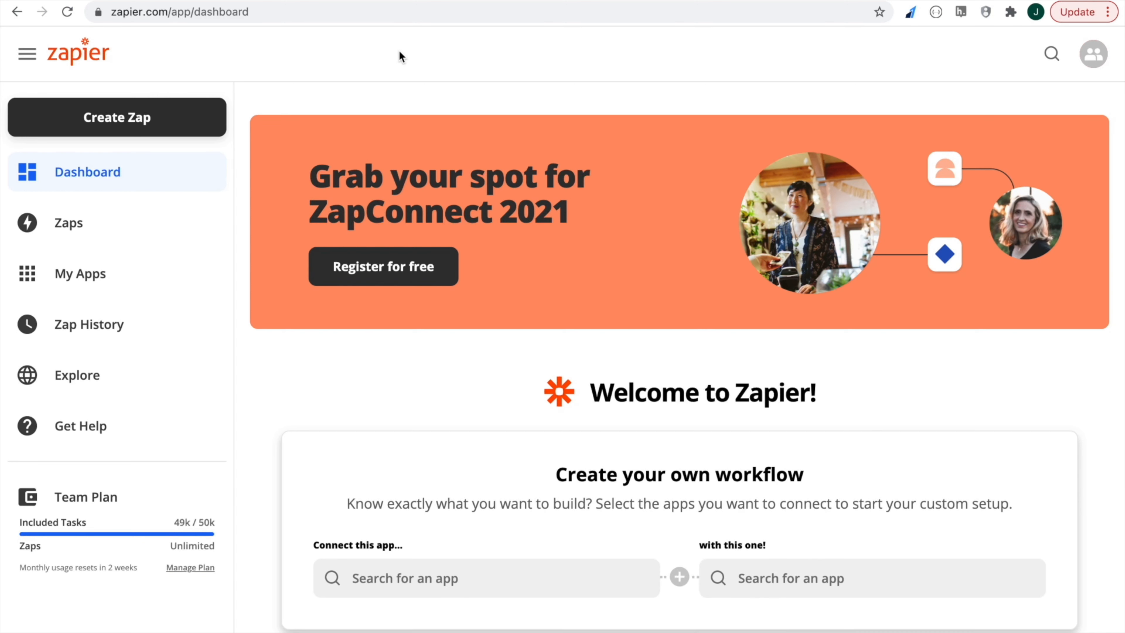
- Create a new Zap and name it "Payments in Google Sheets"
left_click(132, 114)
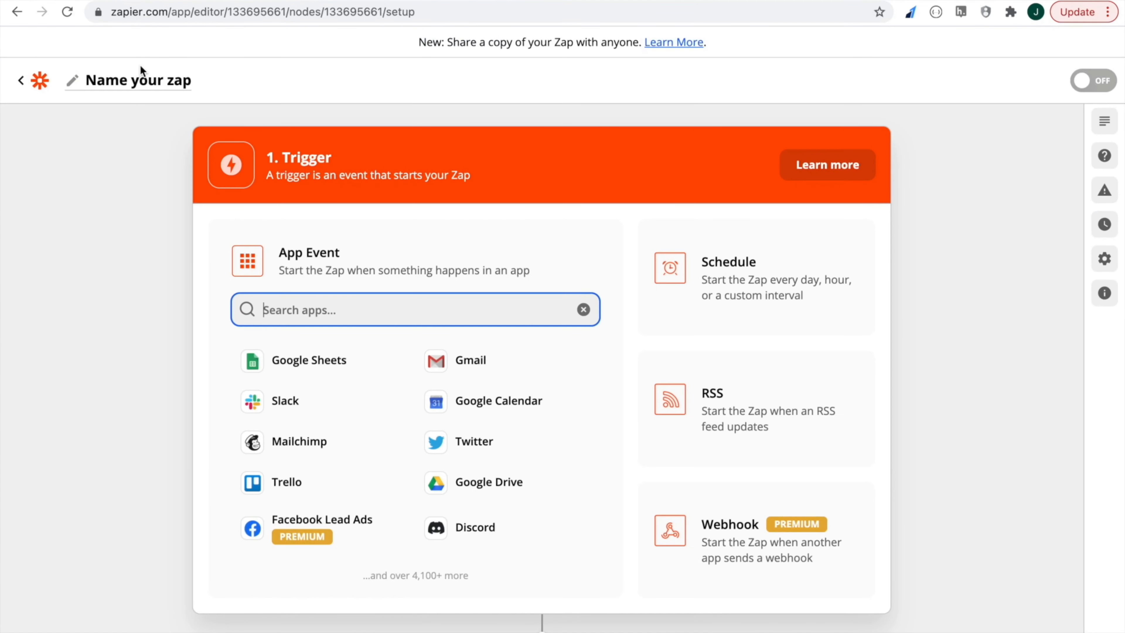
left_click(133, 81)
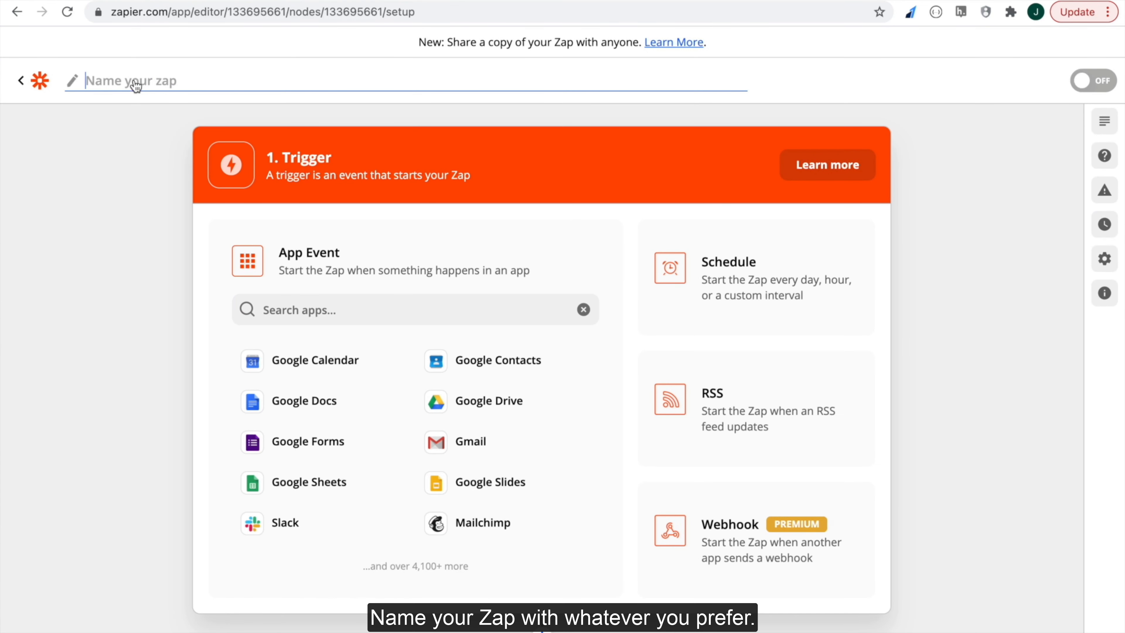
type("Payments in G")
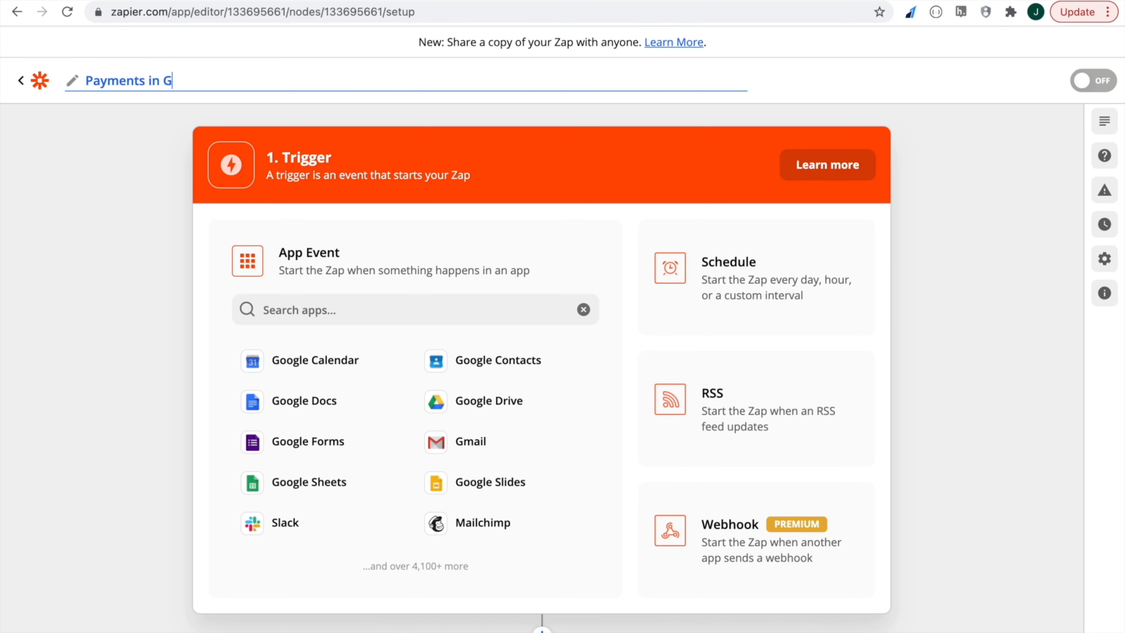
type("oogle Sheets")
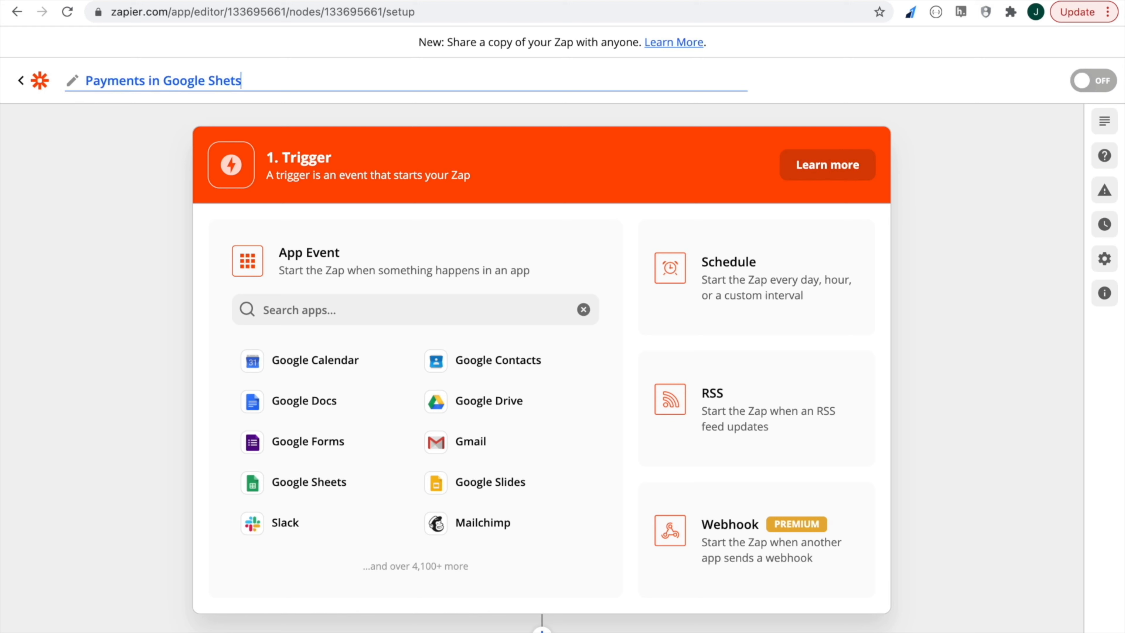
key("BackSpace")
type("ets")
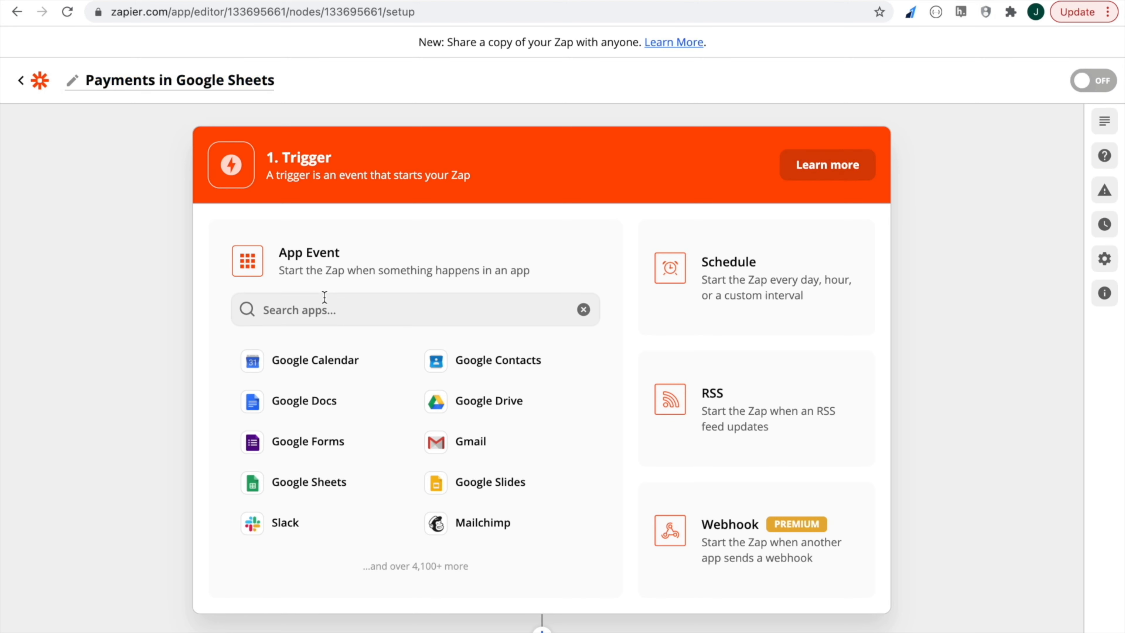
- Set the trigger app to Razorpay with Payment Captured as the trigger event and continue to account selection
left_click(326, 305)
type("Razorpay")
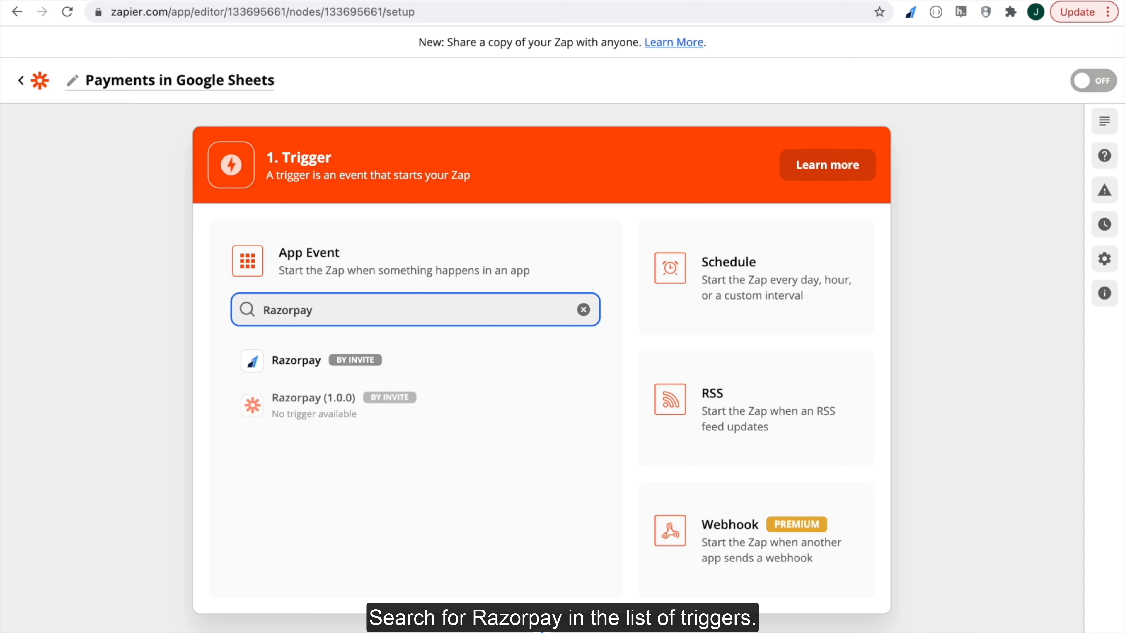
left_click(325, 360)
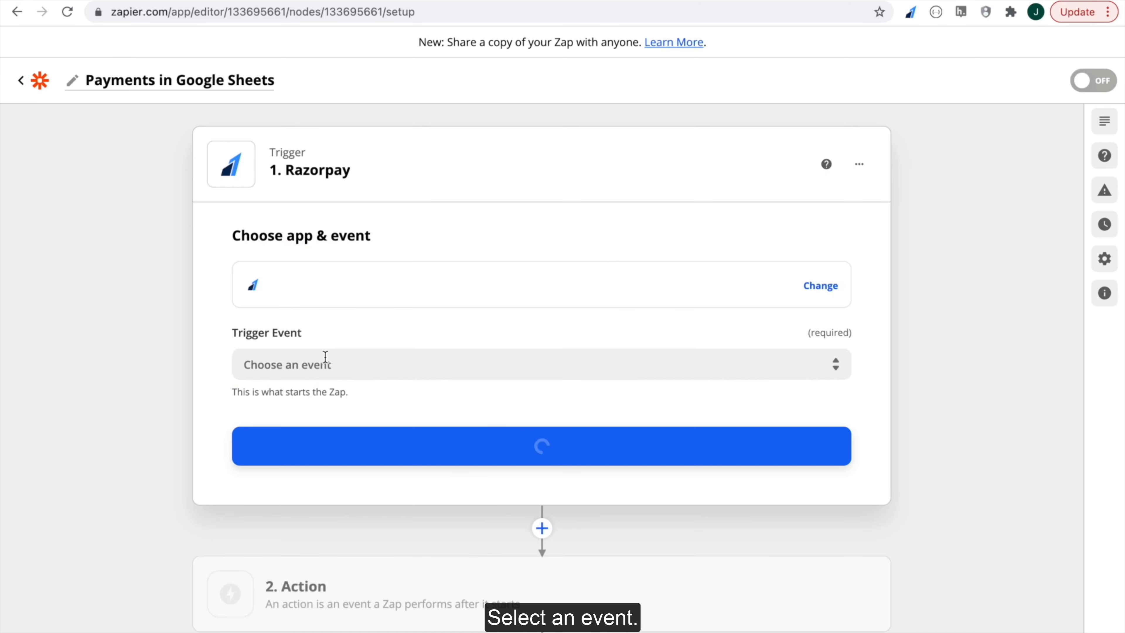
left_click(302, 359)
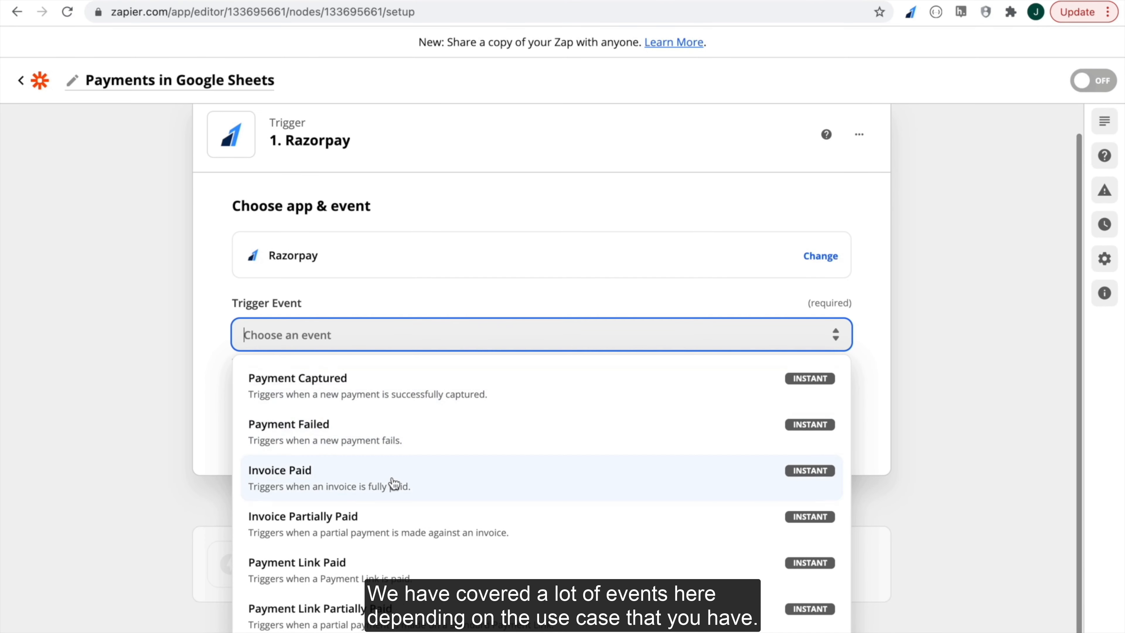
scroll(394, 483, "down", 3)
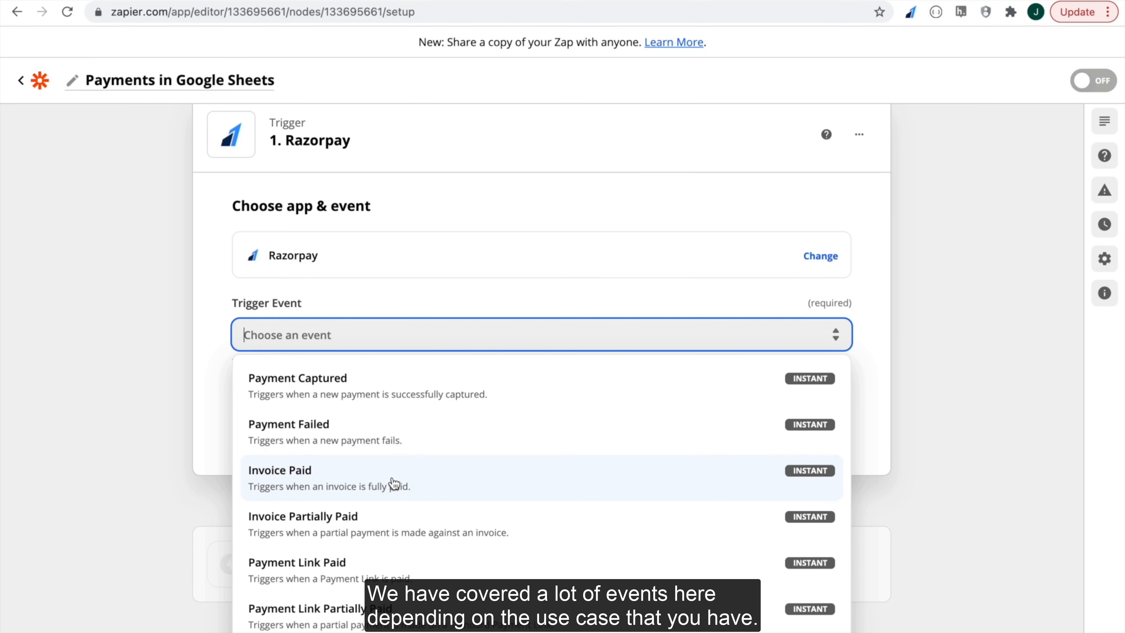
left_click(383, 390)
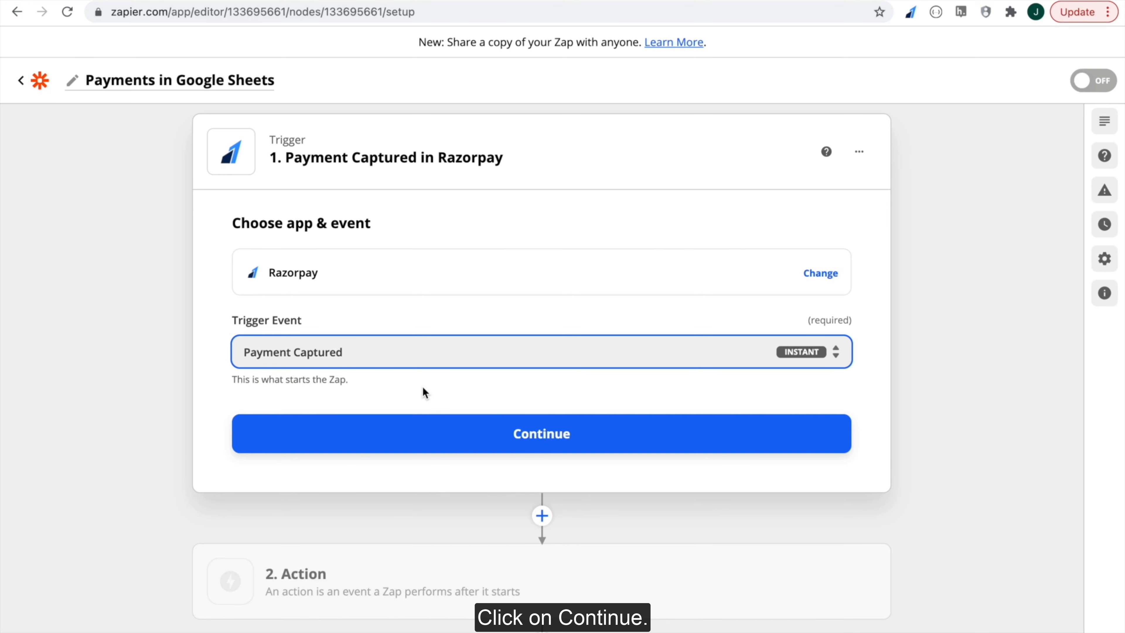
left_click(424, 438)
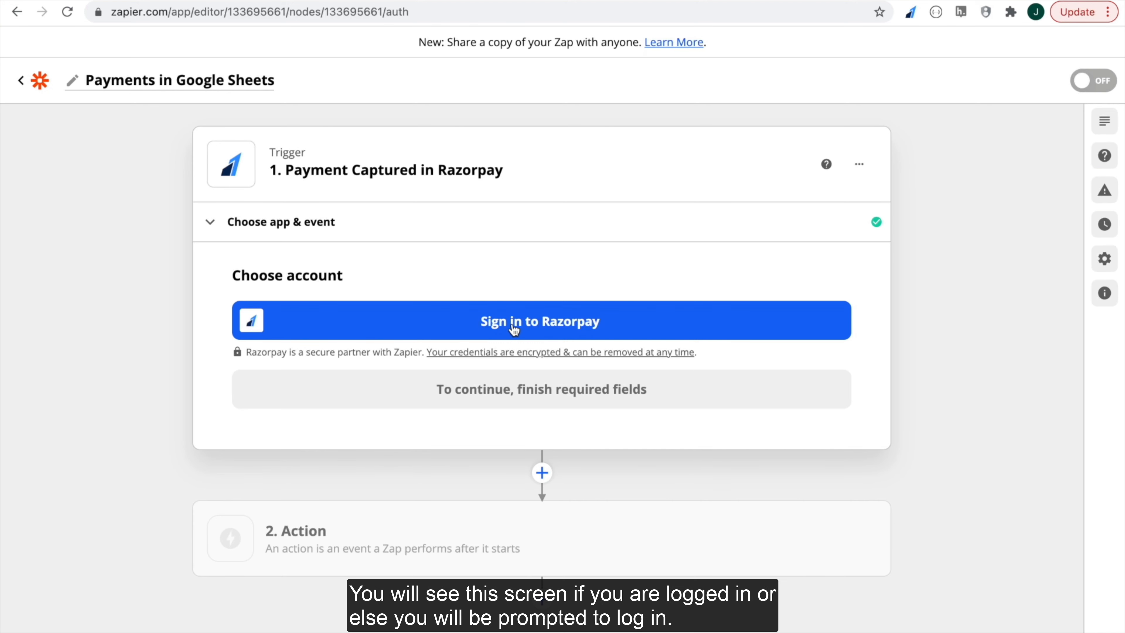
- Connect the Razorpay account to the trigger and test the trigger with a recent payment
left_click(514, 326)
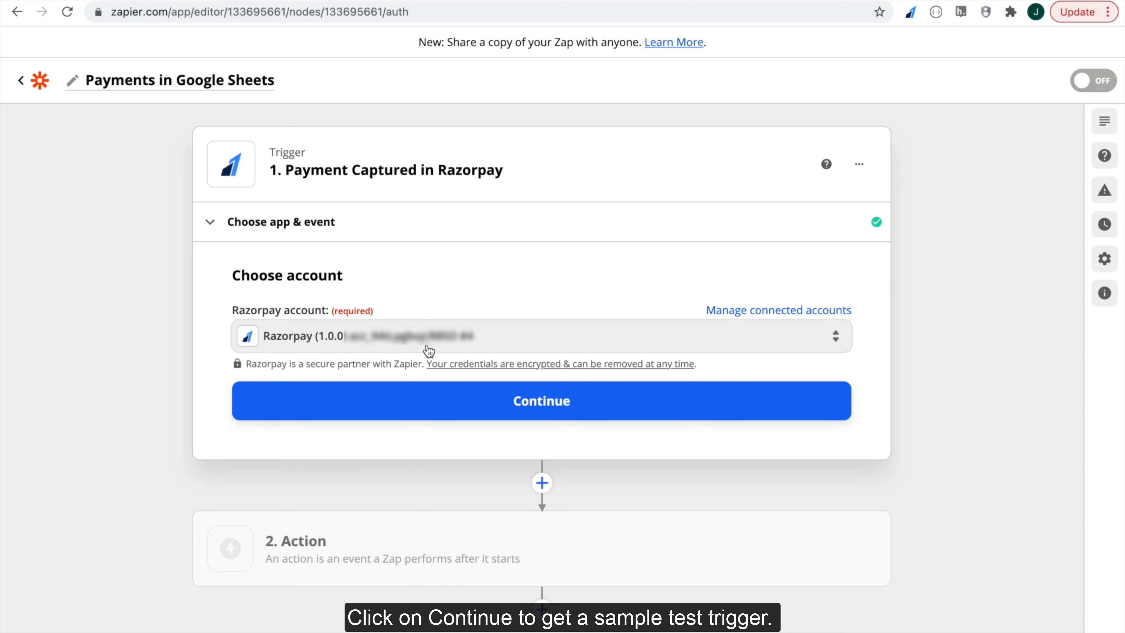
left_click(395, 395)
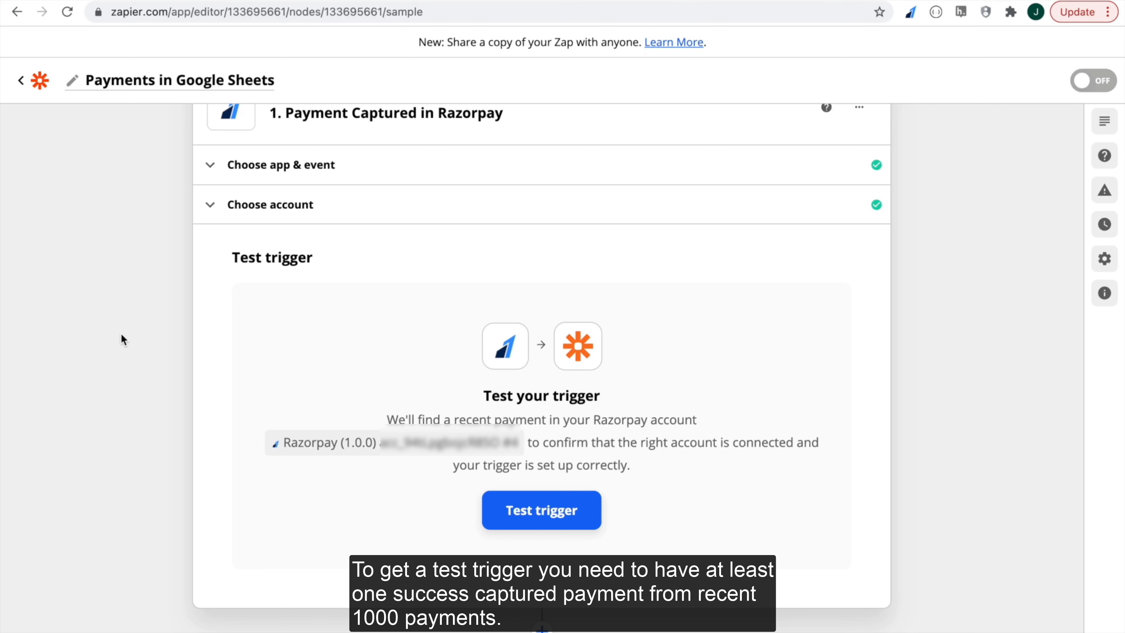
left_click(581, 530)
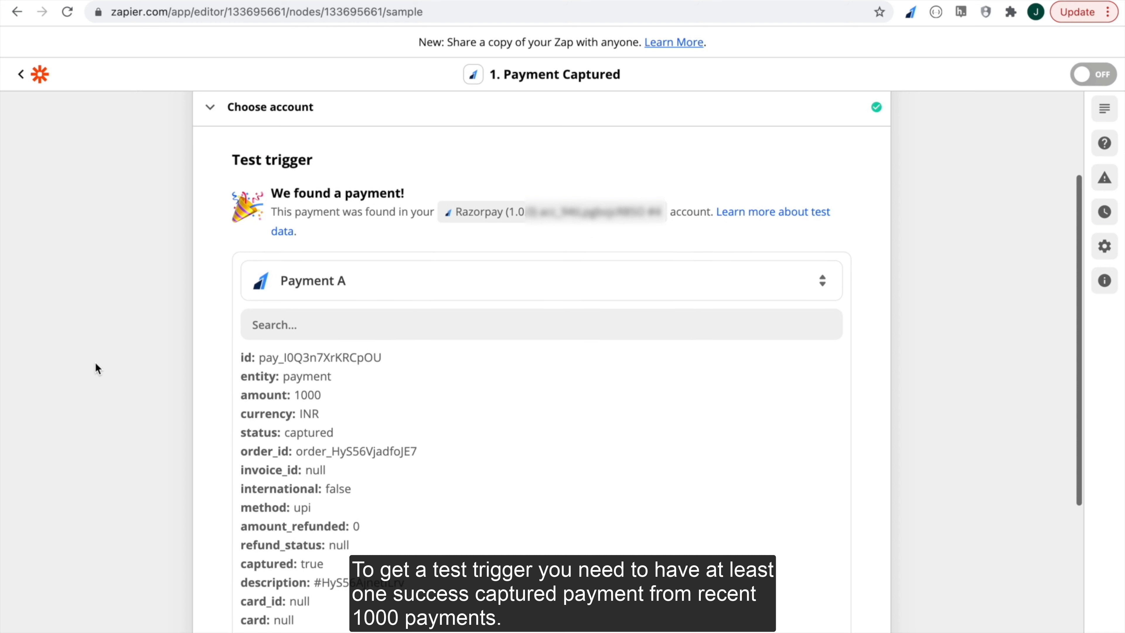
scroll(469, 537, "down", 1)
scroll(470, 537, "up", 1)
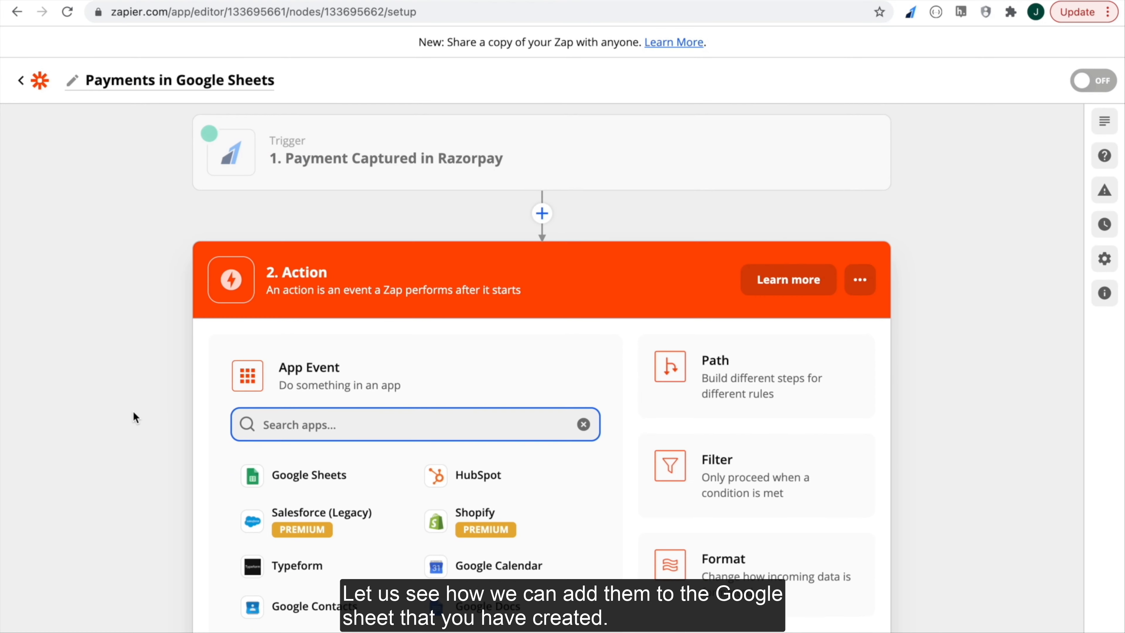
- Set the action app to Google Sheets with Create Spreadsheet Row as the action event
scroll(133, 411, "up", 2)
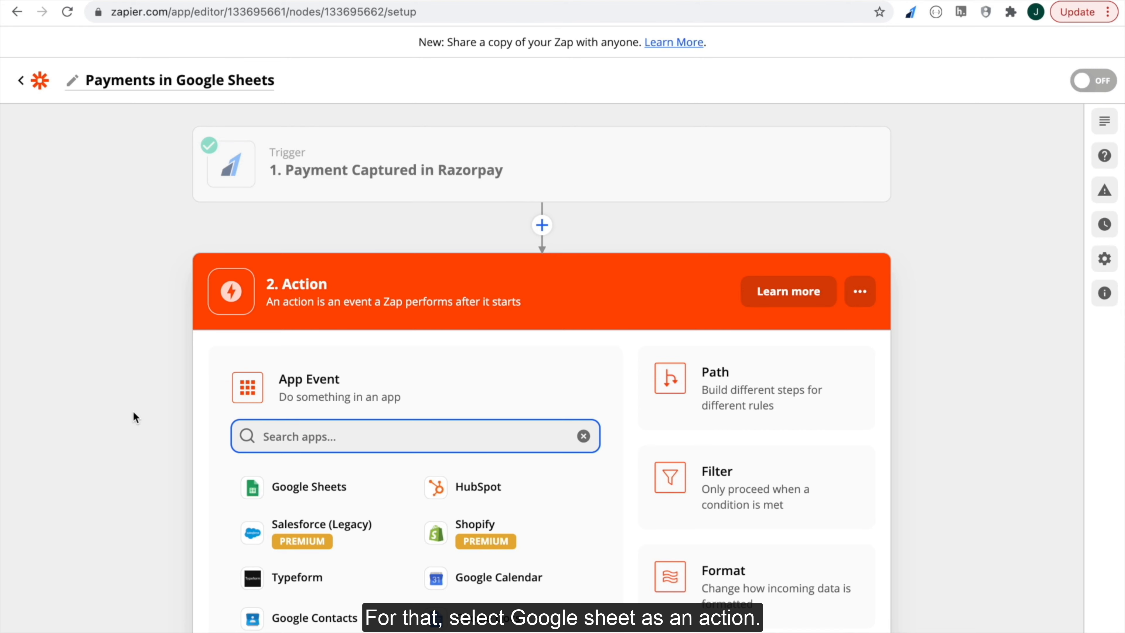
left_click(310, 485)
left_click(382, 502)
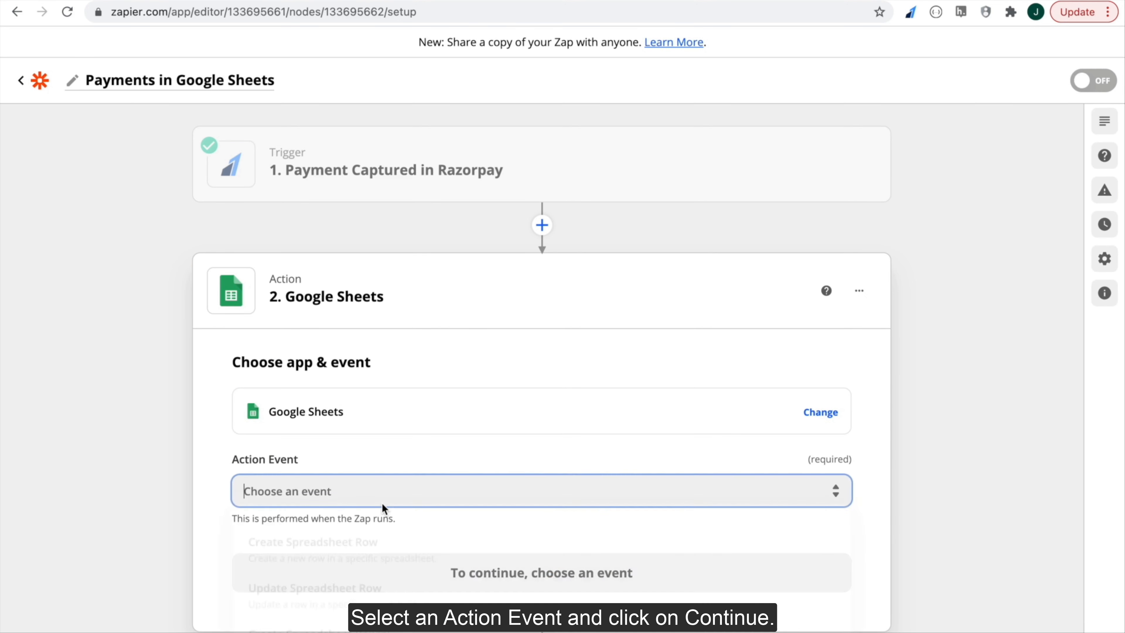
scroll(97, 507, "down", 2)
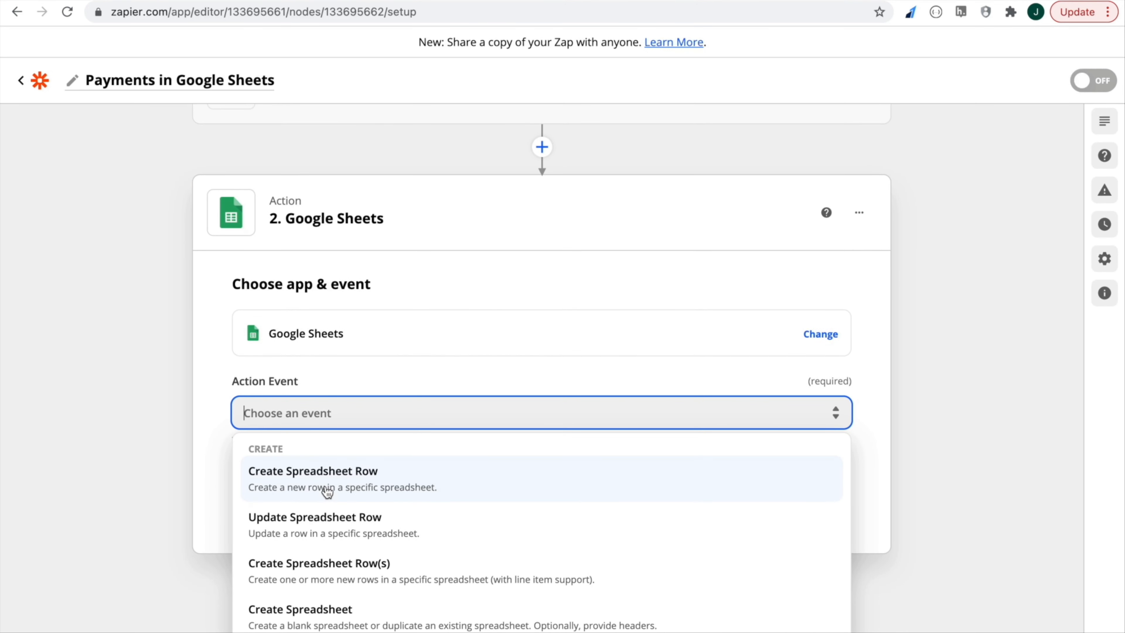
left_click(325, 485)
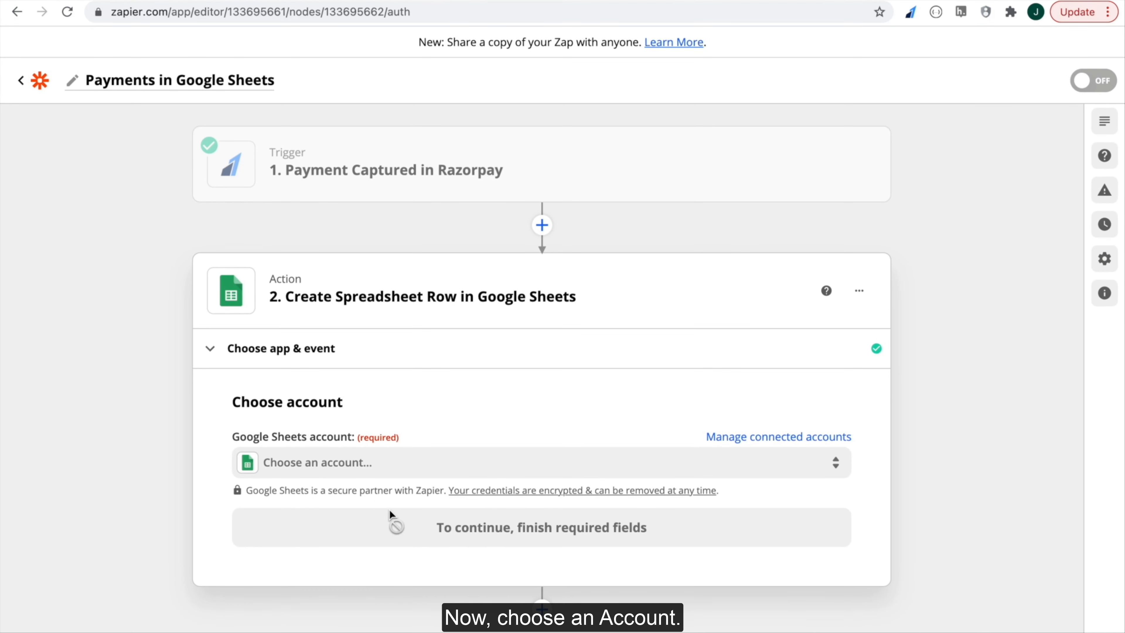
- Choose the existing Google Sheets account for the action and continue to the action setup
left_click(422, 472)
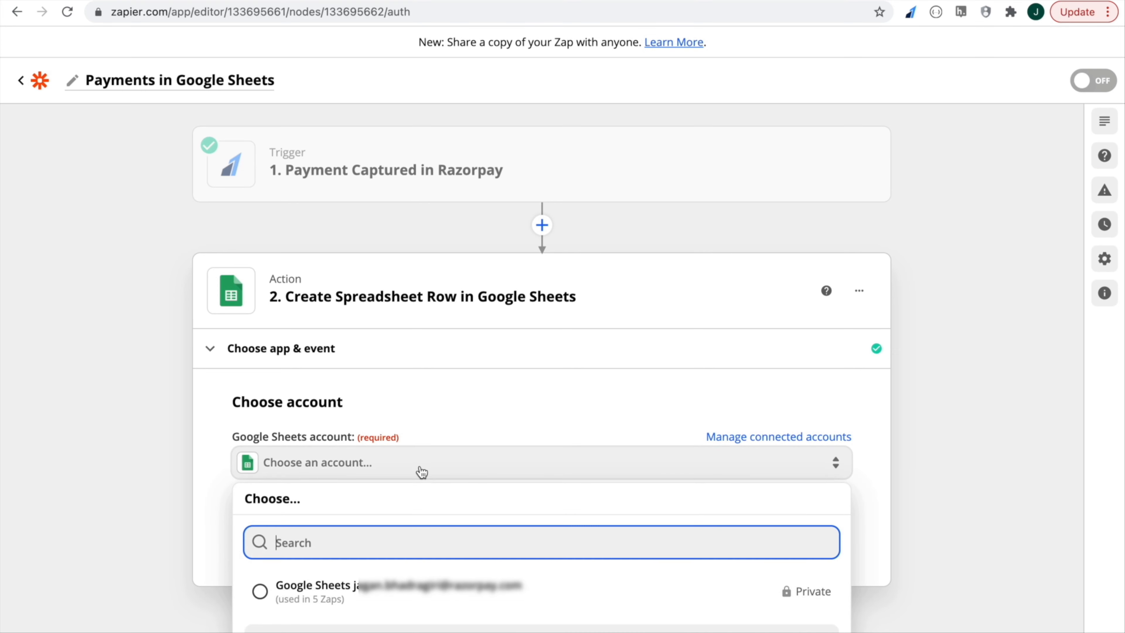
left_click(356, 590)
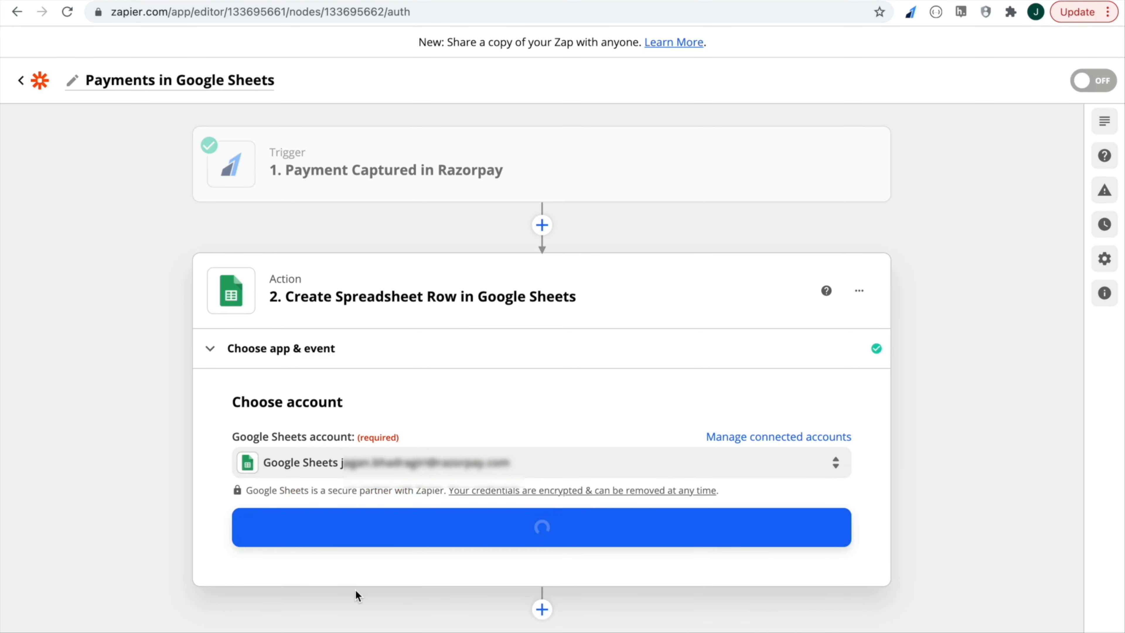
left_click(382, 532)
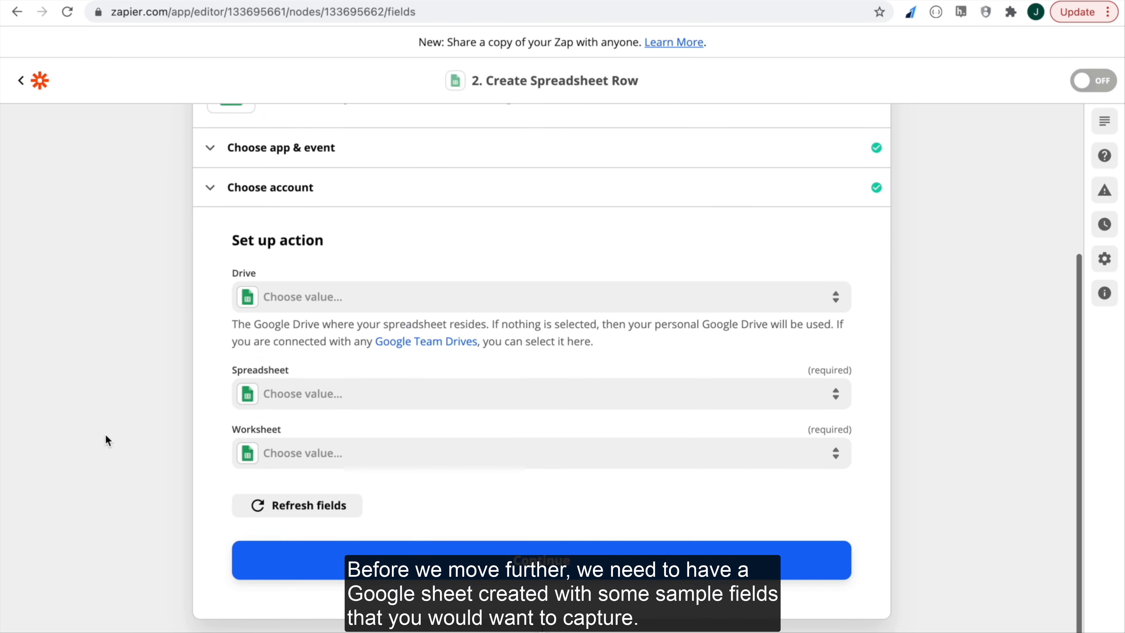
- Search the drives for "Tools" and examine the header row of the List of captured payments spreadsheet in Google Sheets
left_click(371, 303)
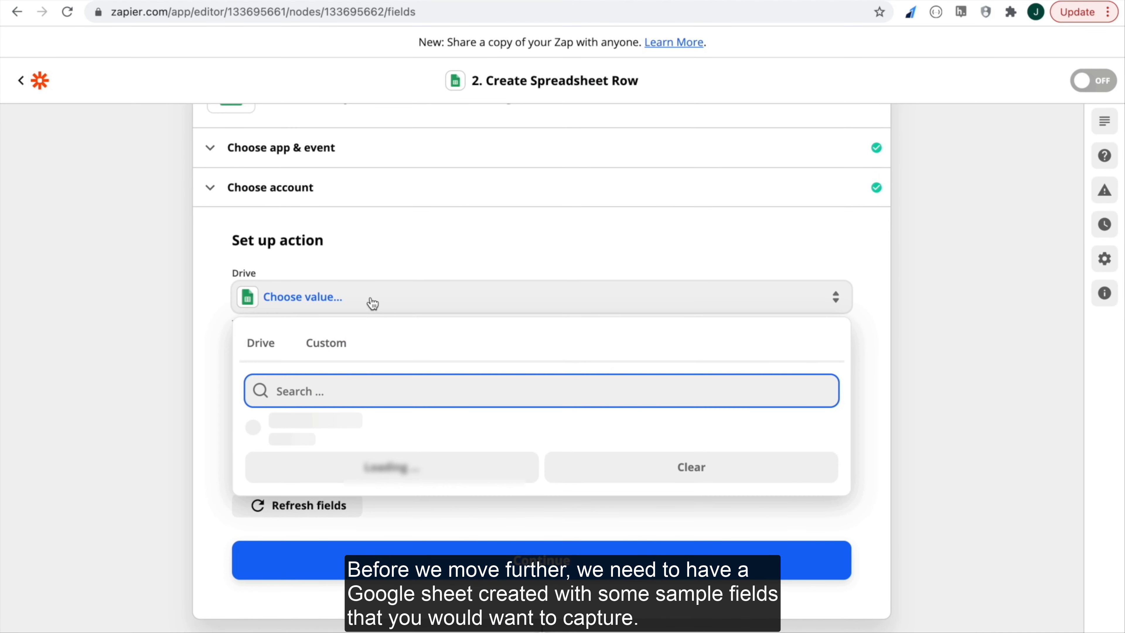
type("Tools")
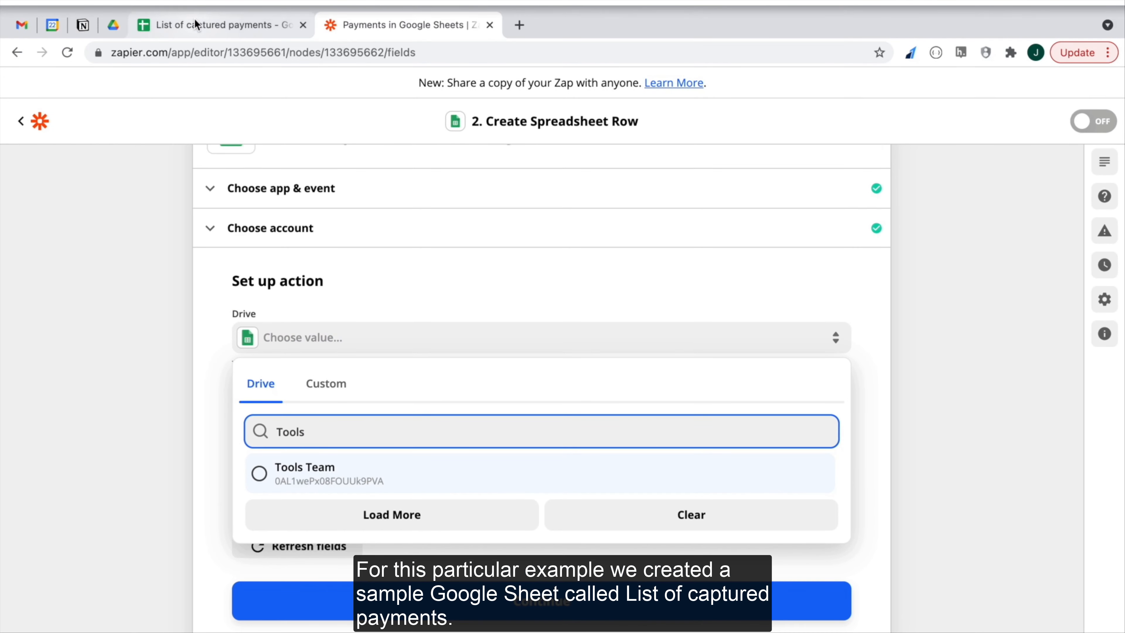
left_click(197, 24)
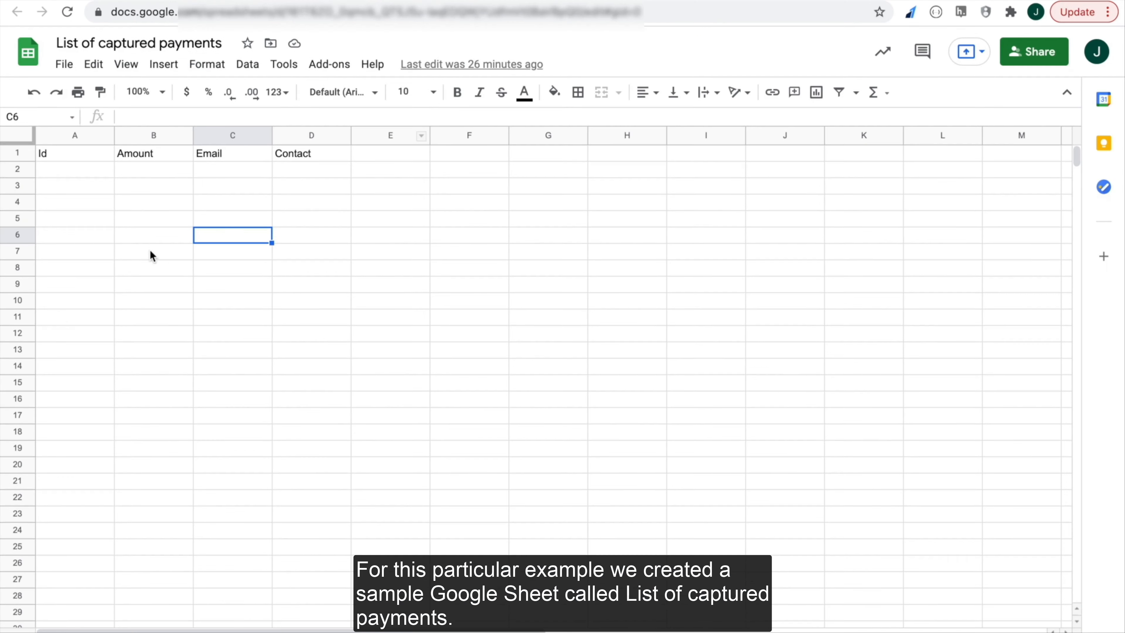
left_click(98, 160)
left_click_drag(99, 164, 313, 155)
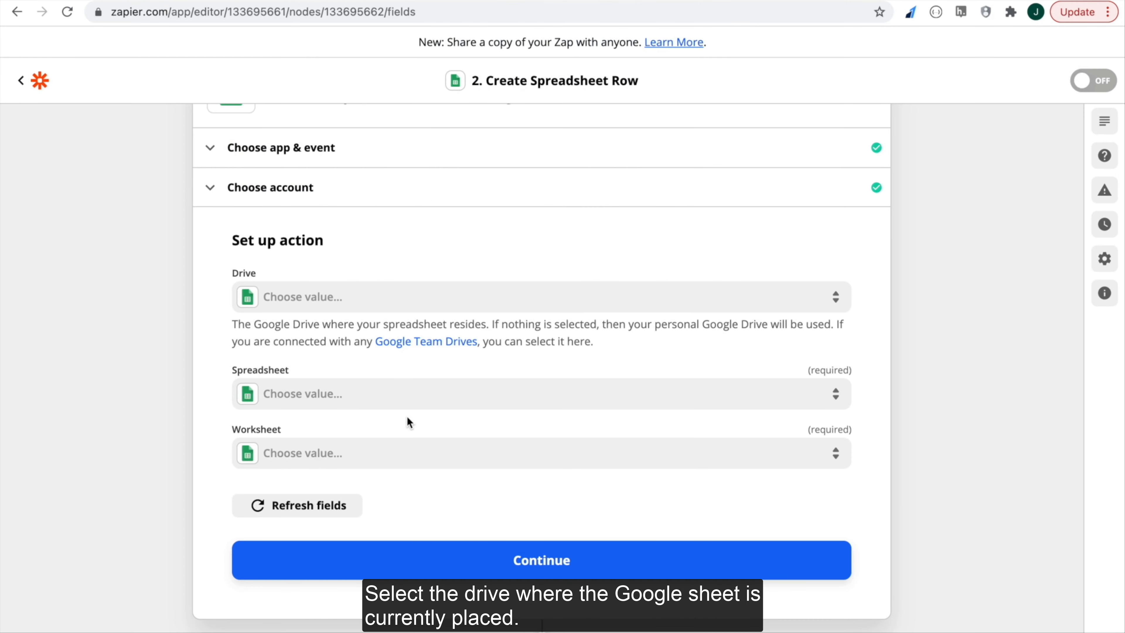
- Set the action's drive to Tools Team, its spreadsheet to List of captured payments and its worksheet to Sheet1
left_click(365, 305)
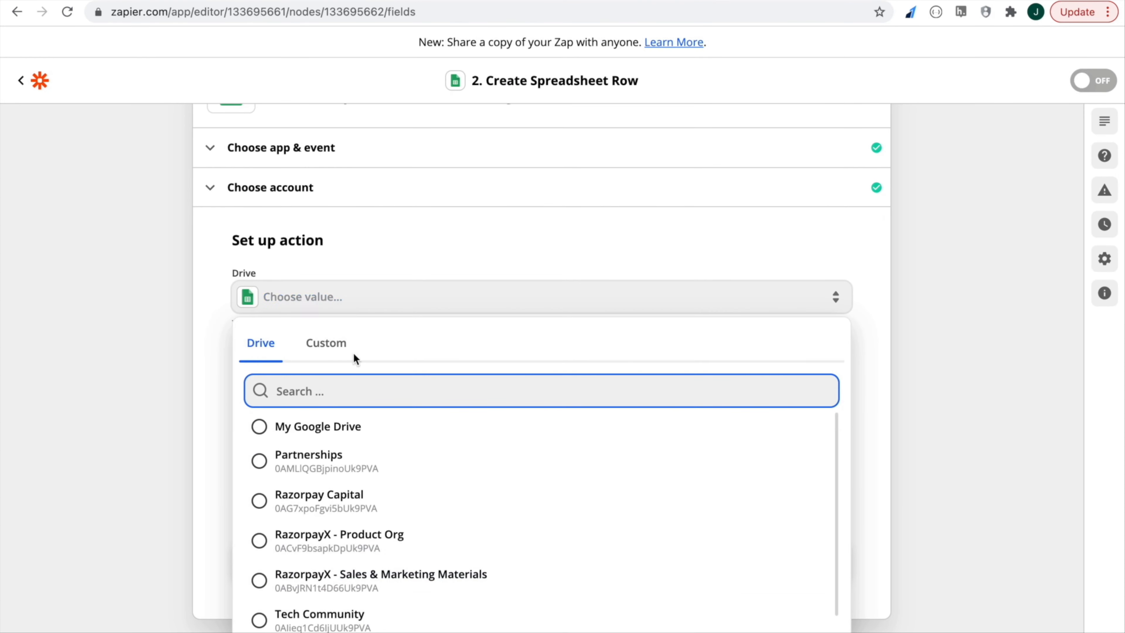
type("tools")
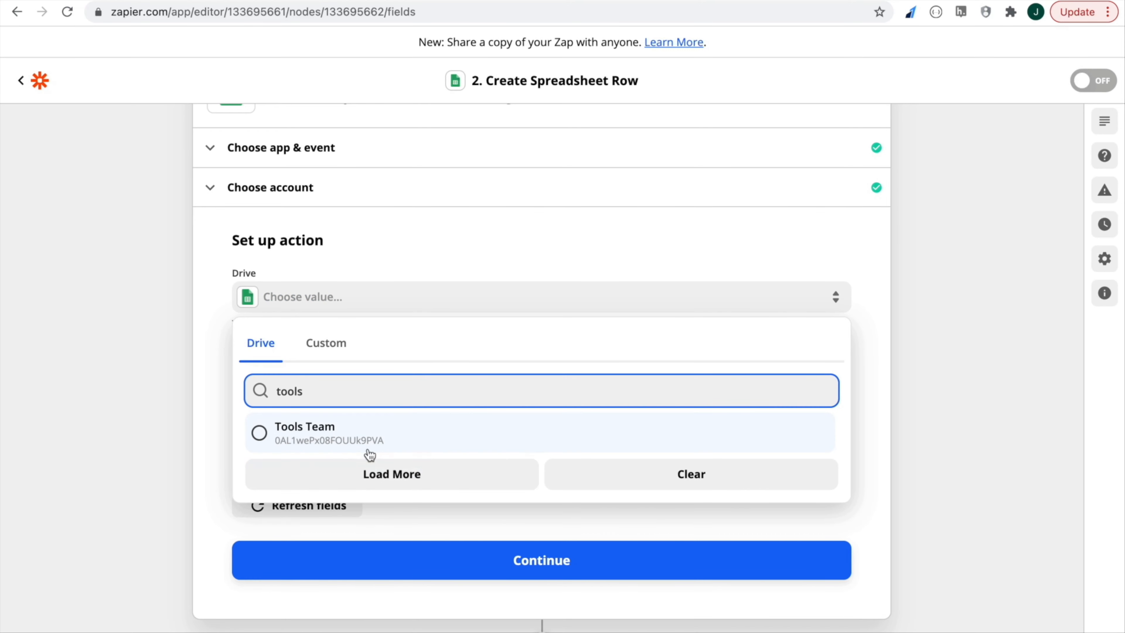
left_click(398, 441)
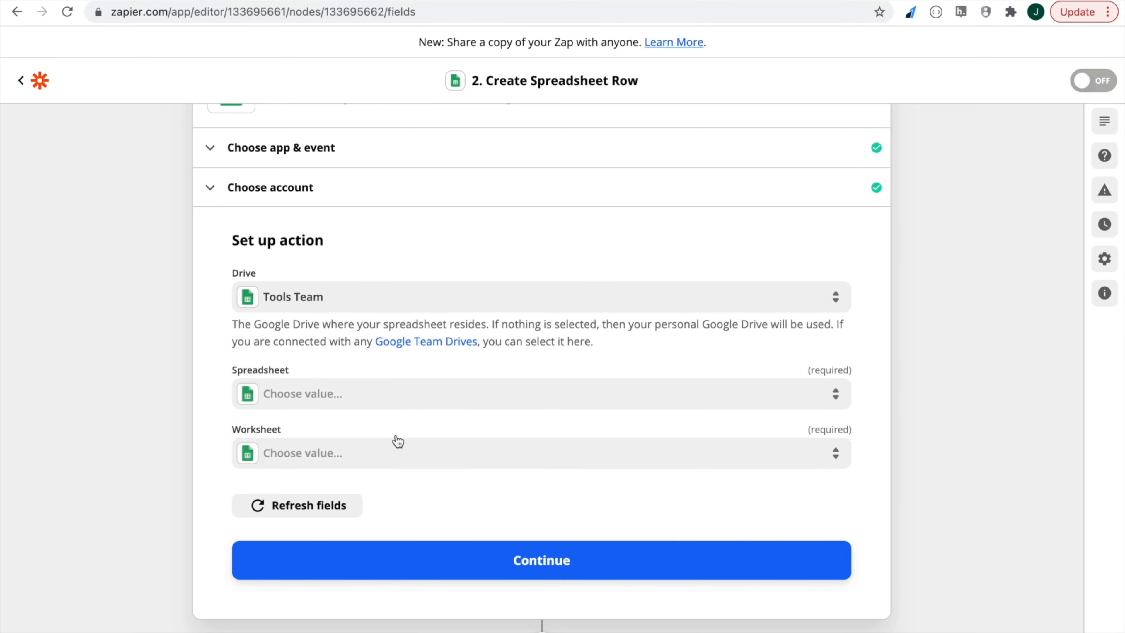
left_click(368, 397)
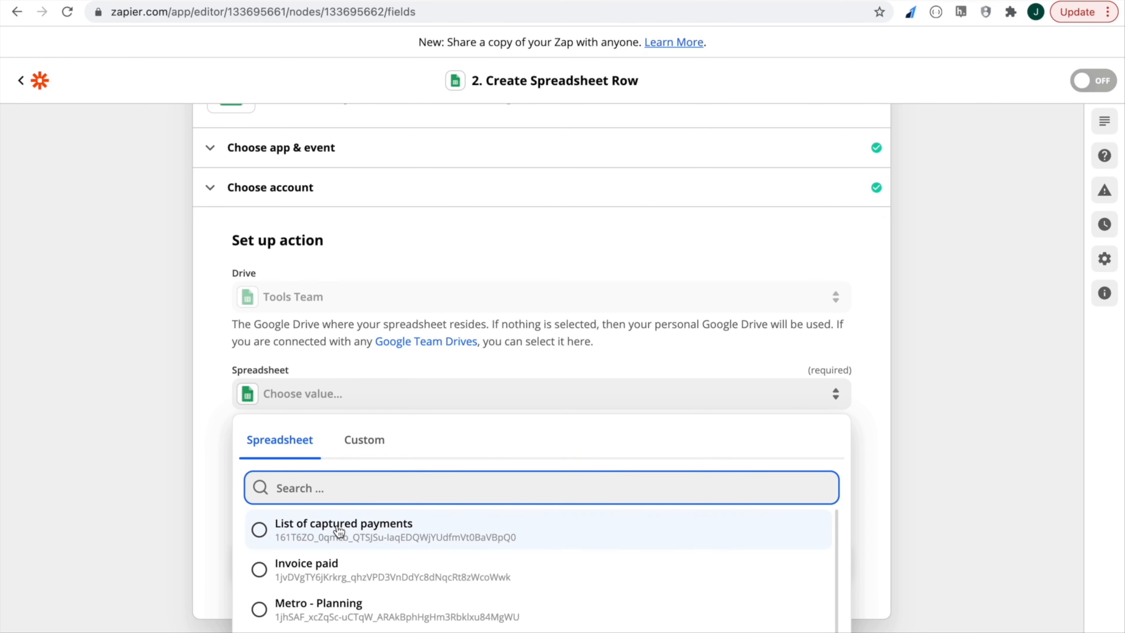
left_click(339, 530)
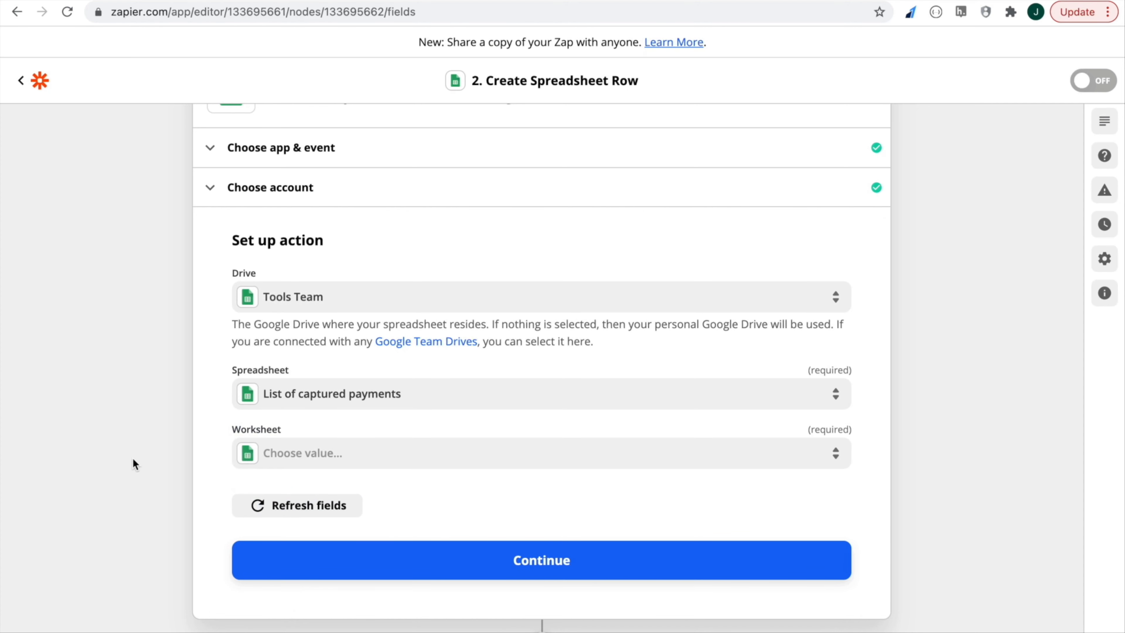
left_click(348, 461)
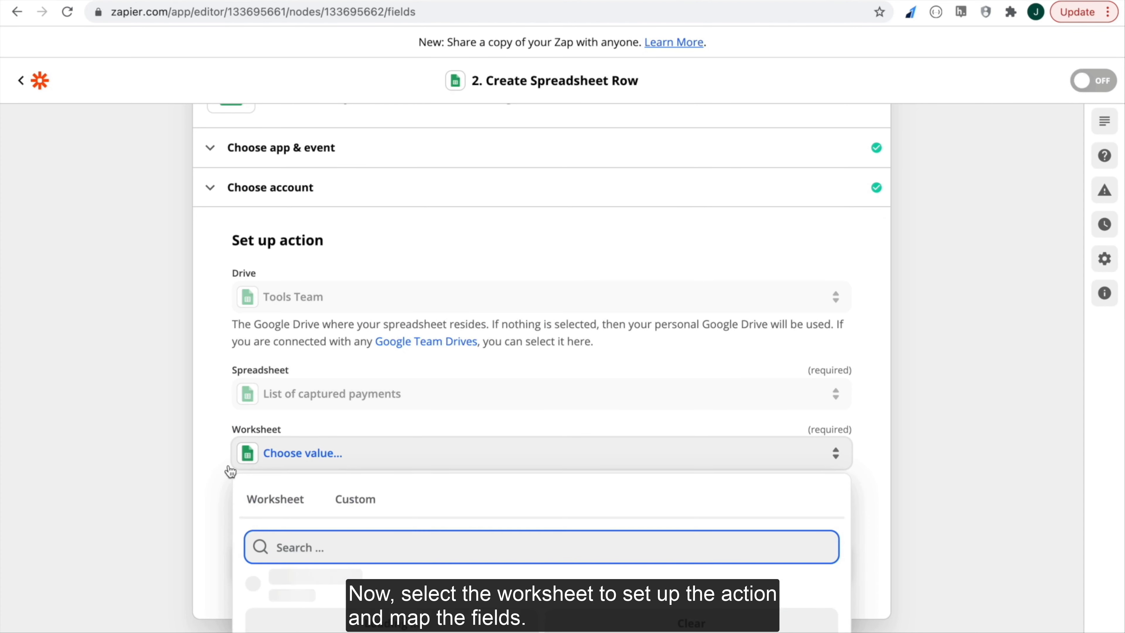
left_click(349, 591)
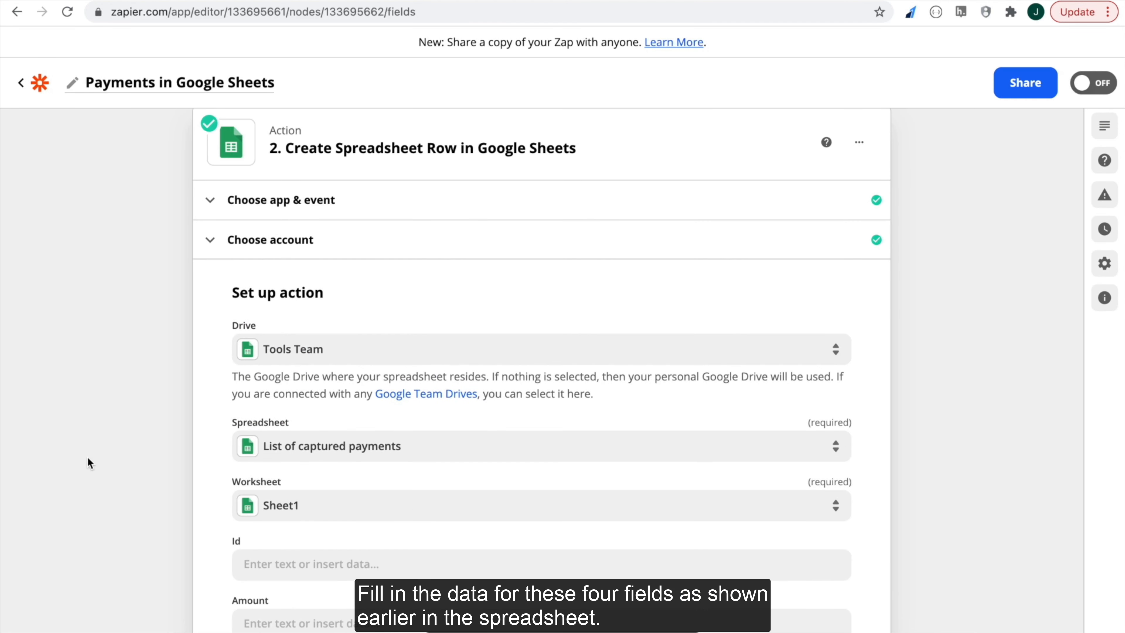
- Map the row's Id field to the ID value from the Payment Captured in Razorpay trigger
scroll(87, 459, "down", 5)
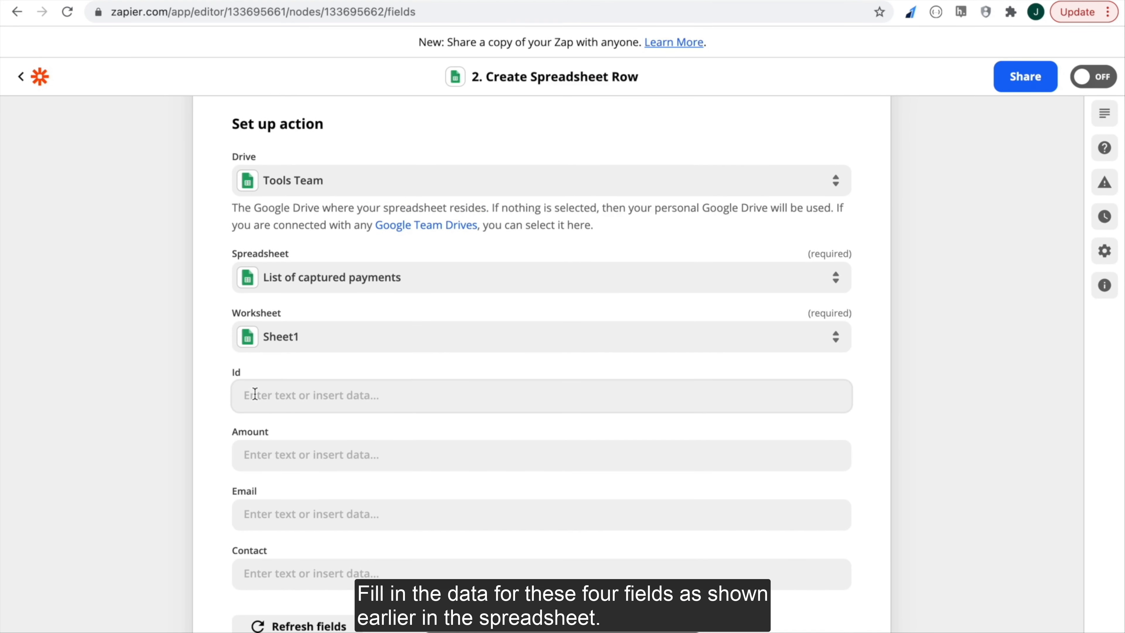
scroll(169, 383, "down", 1)
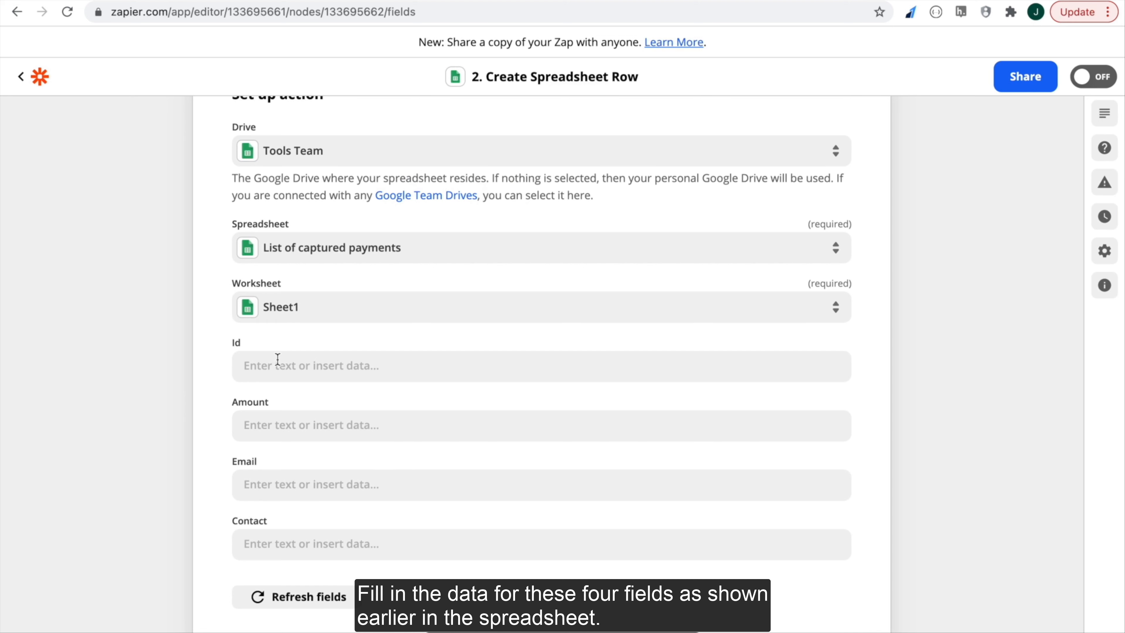
left_click(277, 359)
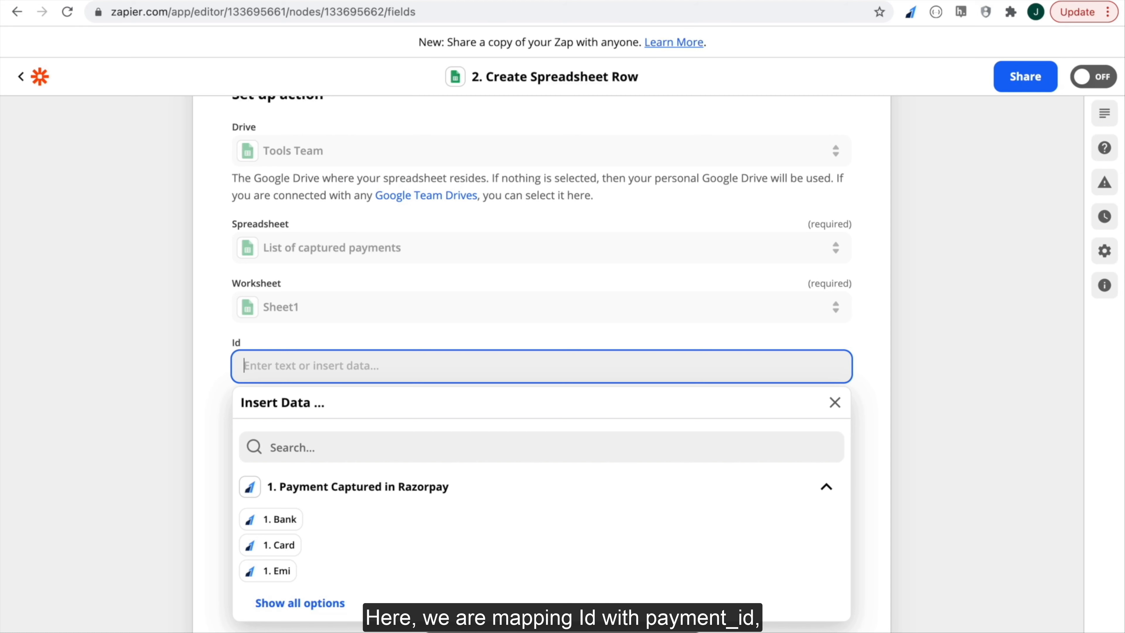
type("id")
key("BackSpace")
left_click(288, 447)
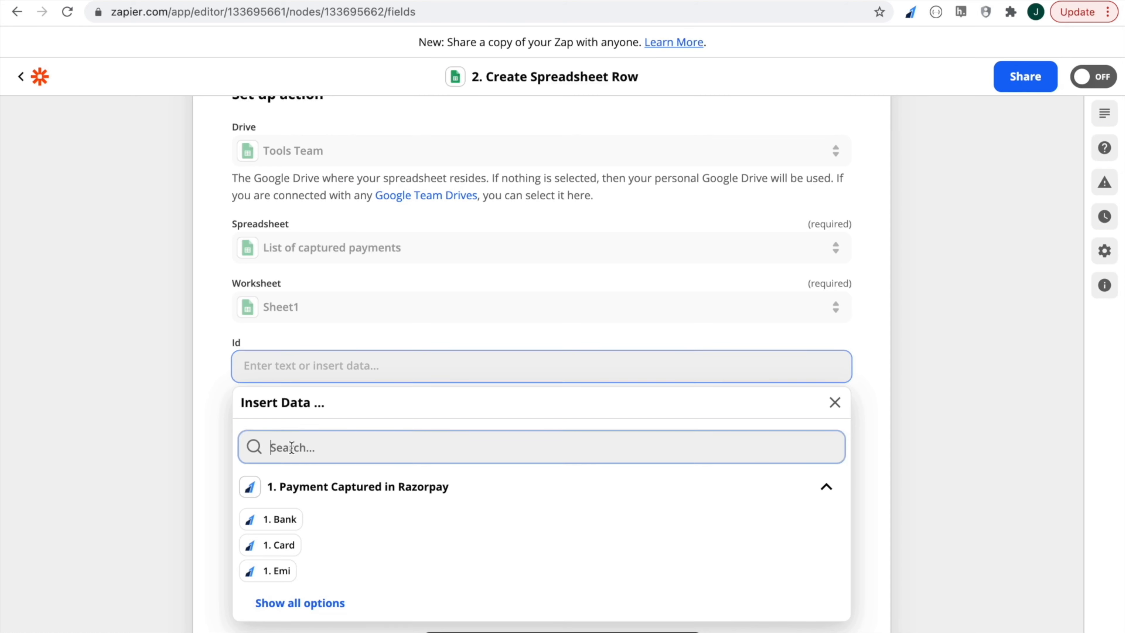
type("id")
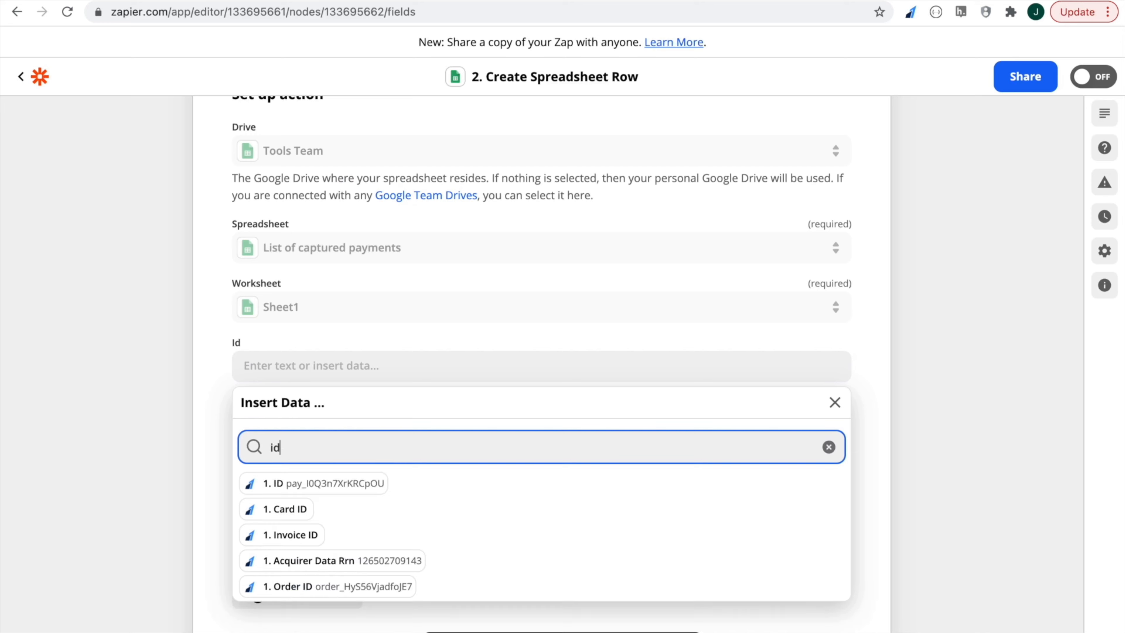
left_click(368, 488)
left_click(225, 443)
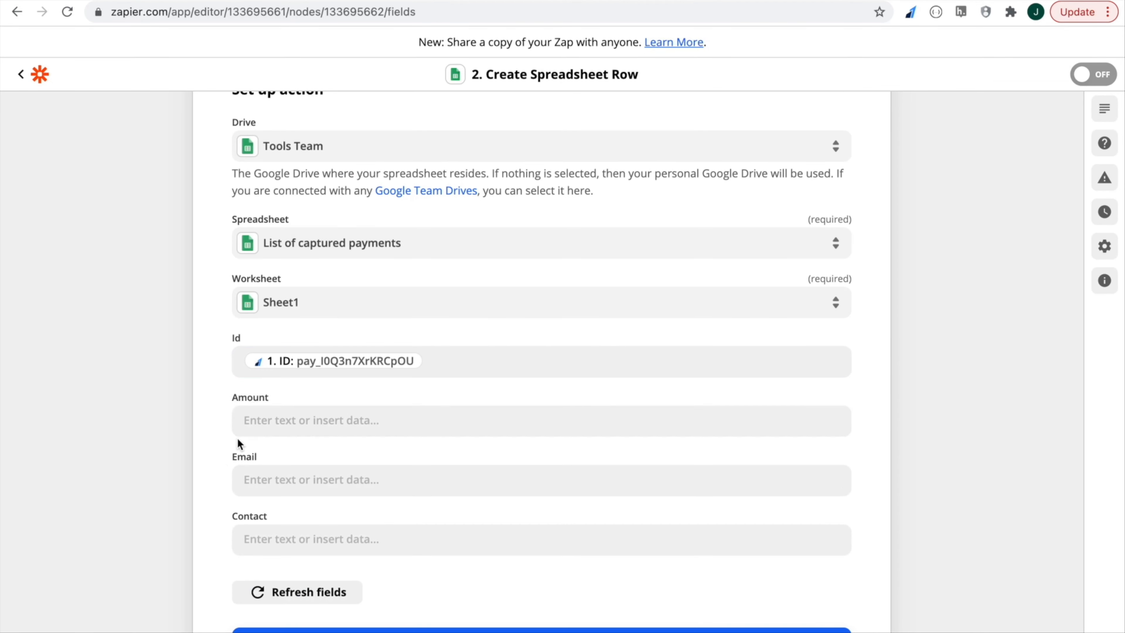
- Map the Amount field to the Razorpay trigger's Amount value, searching the insertable data for "amount"
left_click(344, 421)
left_click(315, 511)
type("amount")
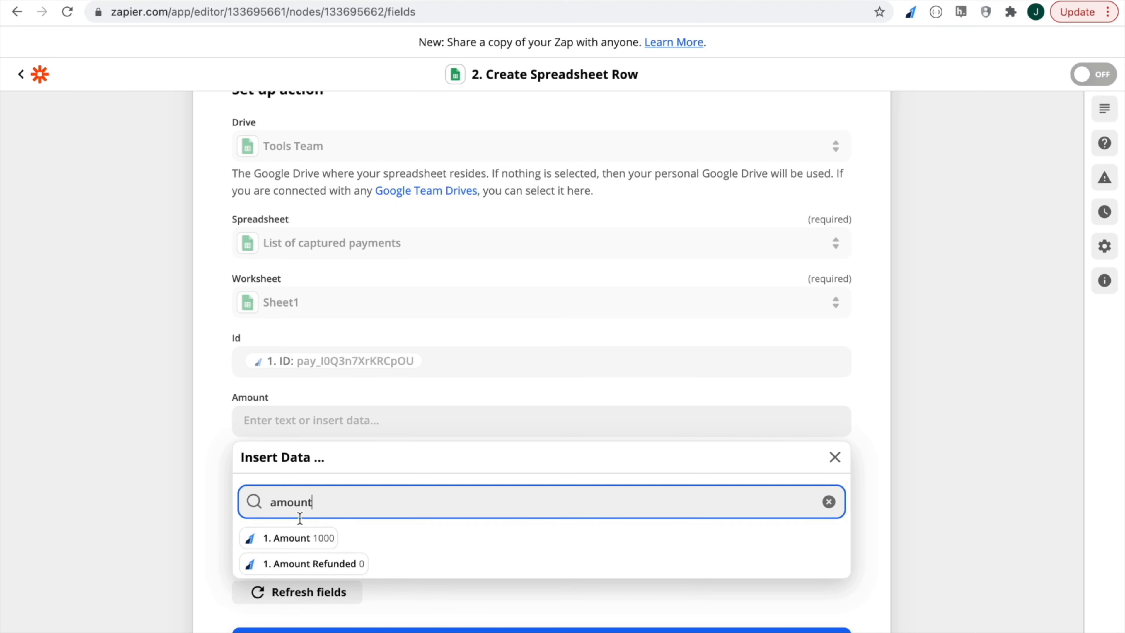
left_click(297, 538)
left_click(182, 493)
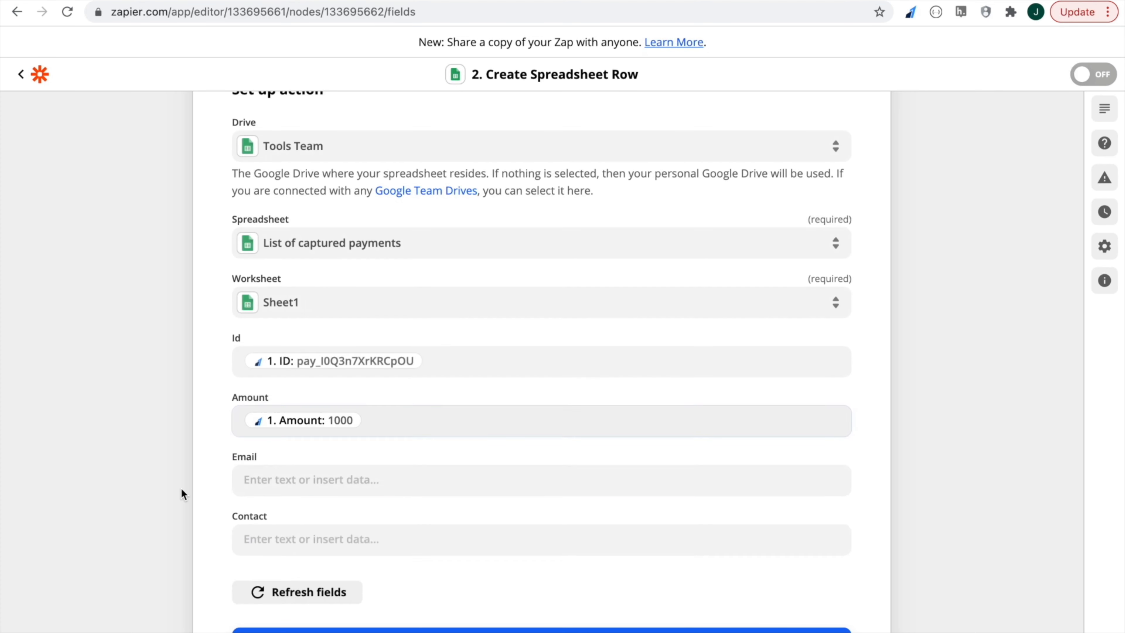
- Map the Email field to the Razorpay trigger's Email value, searching the insertable data for "email"
left_click(267, 483)
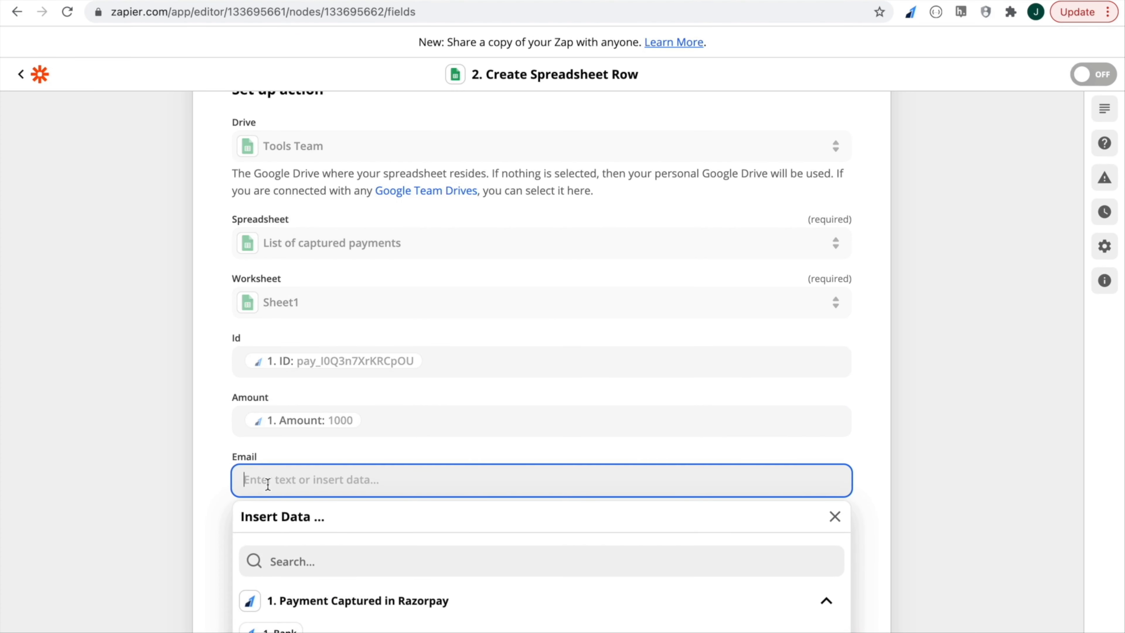
left_click(288, 558)
type("email")
left_click(321, 591)
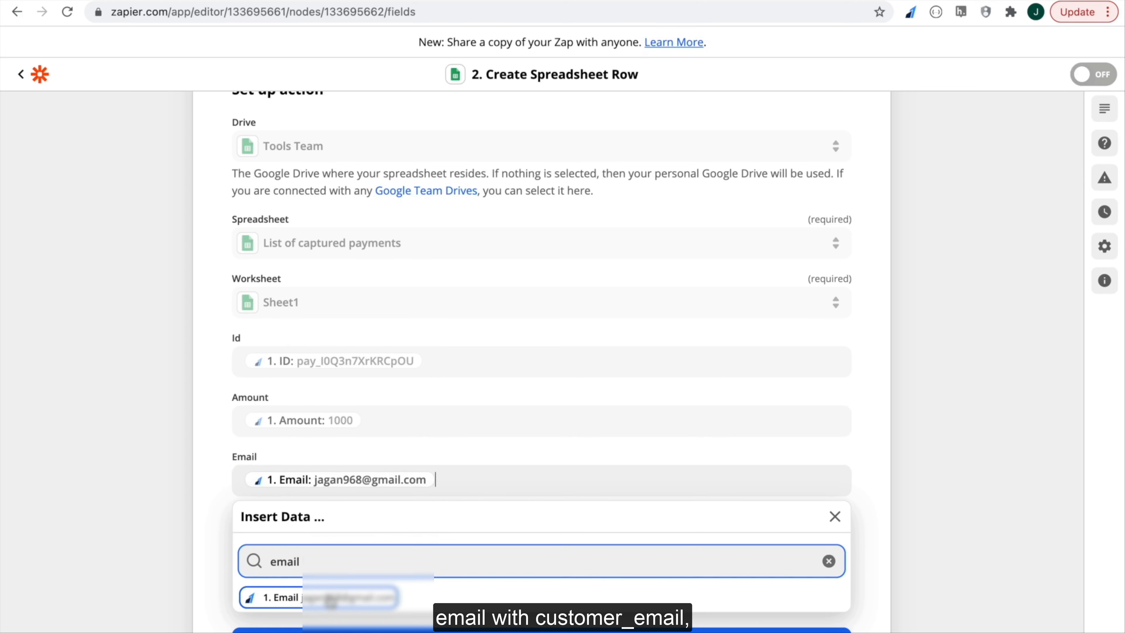
scroll(203, 493, "down", 2)
left_click(223, 481)
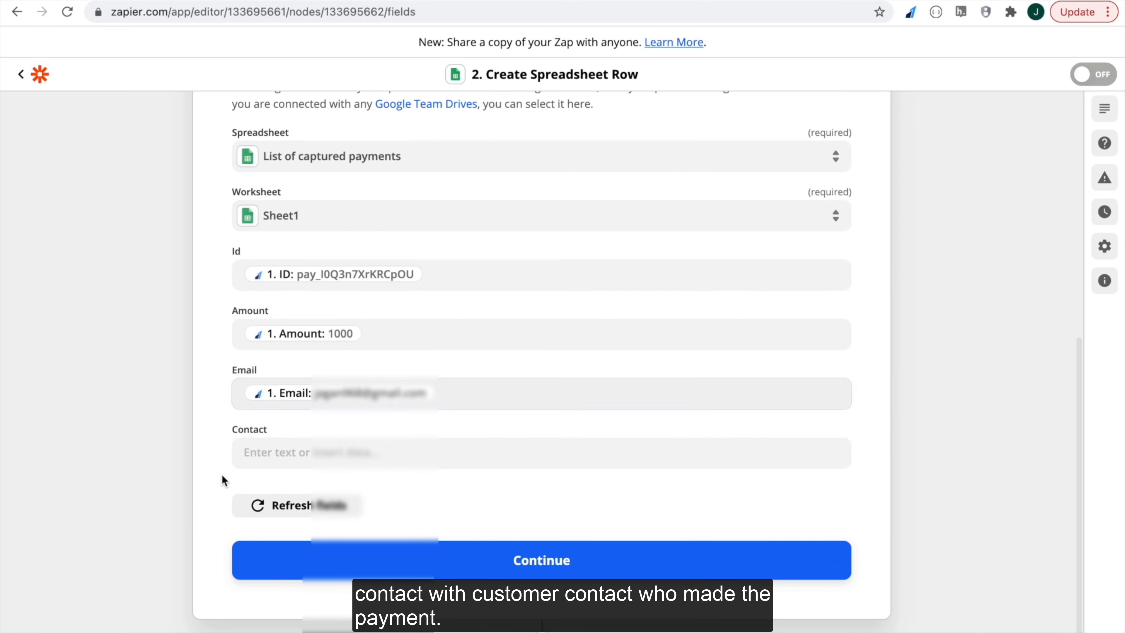
- Map the Contact field to the Razorpay trigger's Contact value and continue to the action test
left_click(310, 459)
left_click(308, 527)
type("contact")
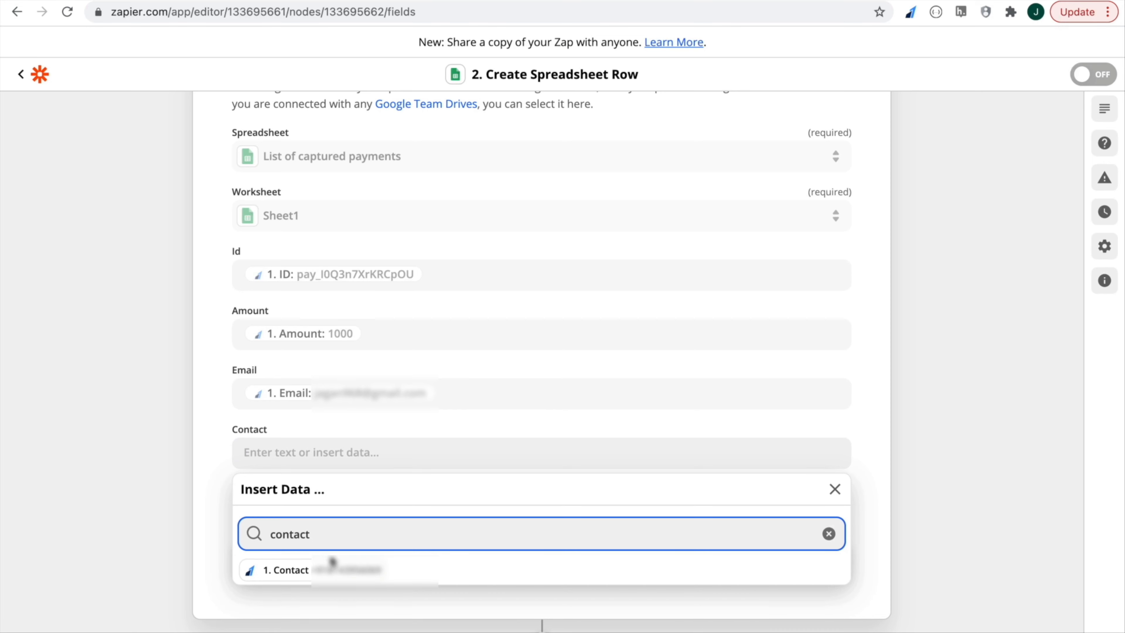
left_click(332, 565)
left_click(222, 477)
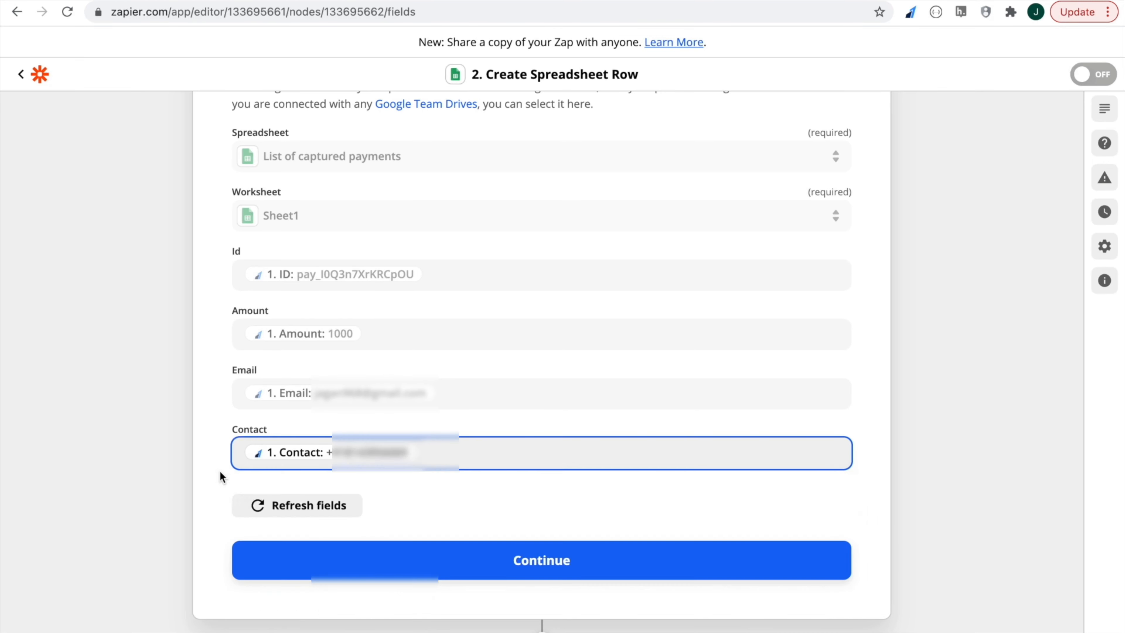
left_click(439, 559)
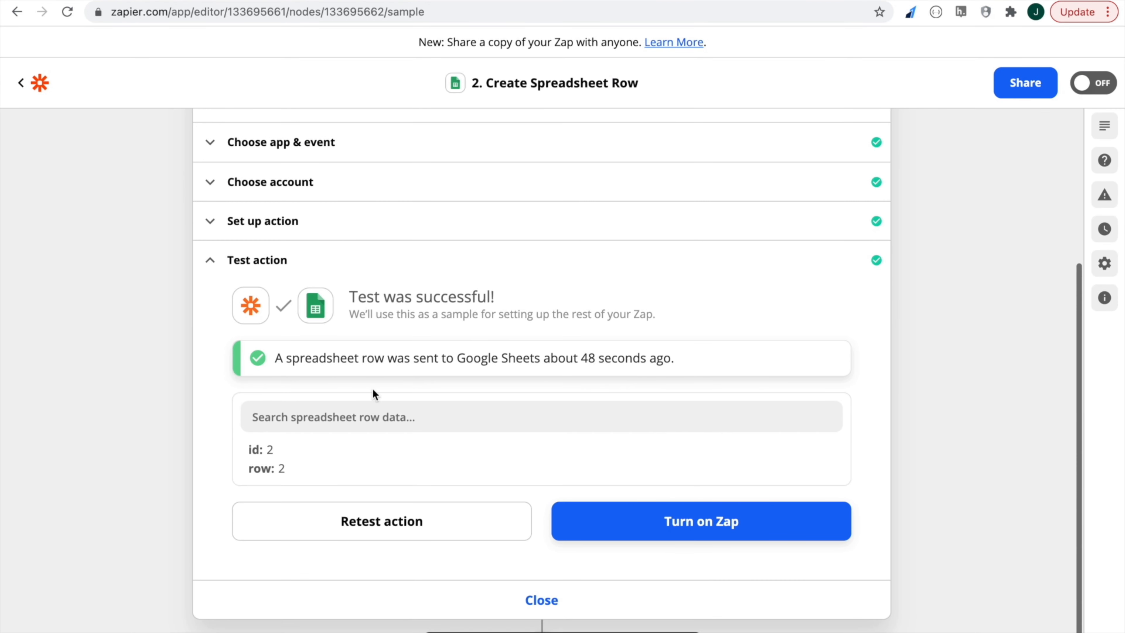
- Retest the action and check the cells of row 2 in the List of captured payments spreadsheet in Google Sheets
left_click(444, 519)
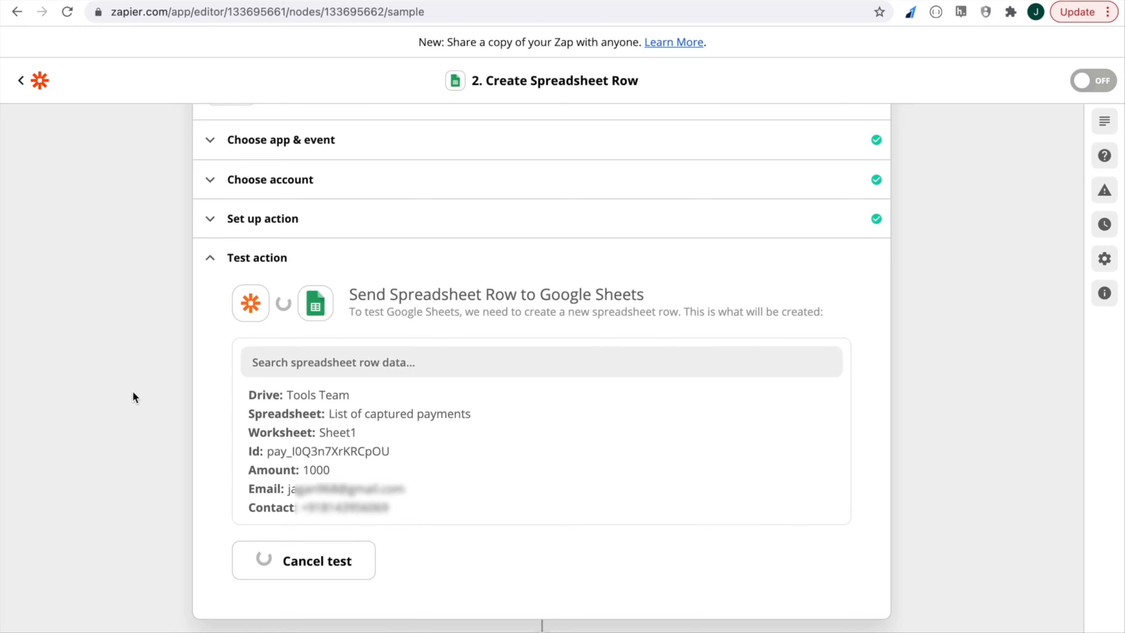
left_click(204, 1)
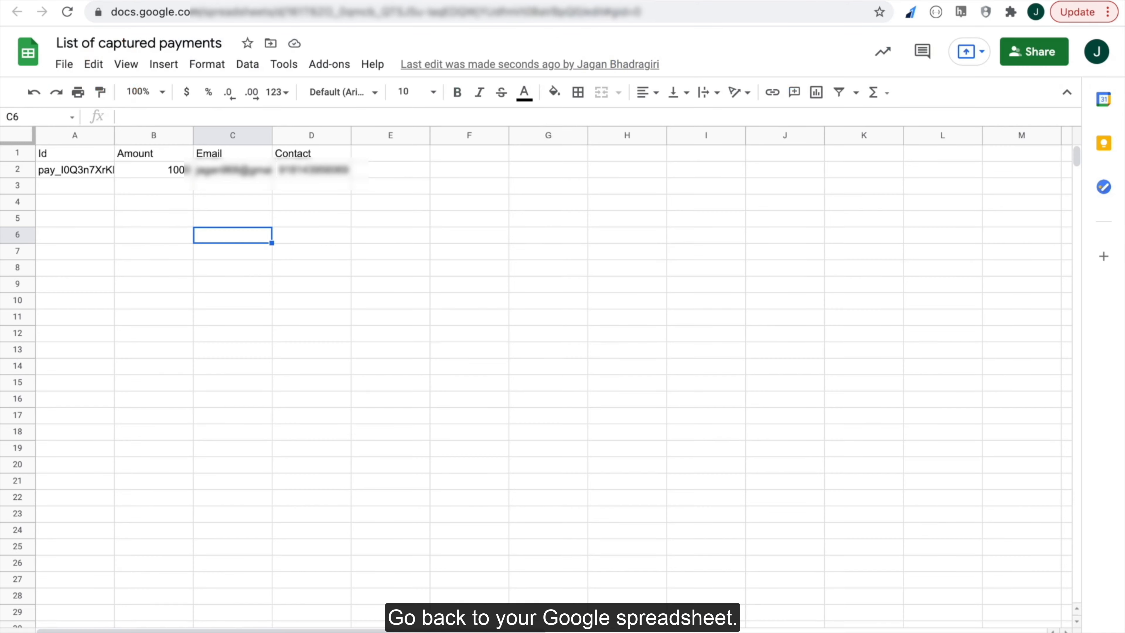
left_click(88, 177)
key("Right")
key("Right")
key("Right")
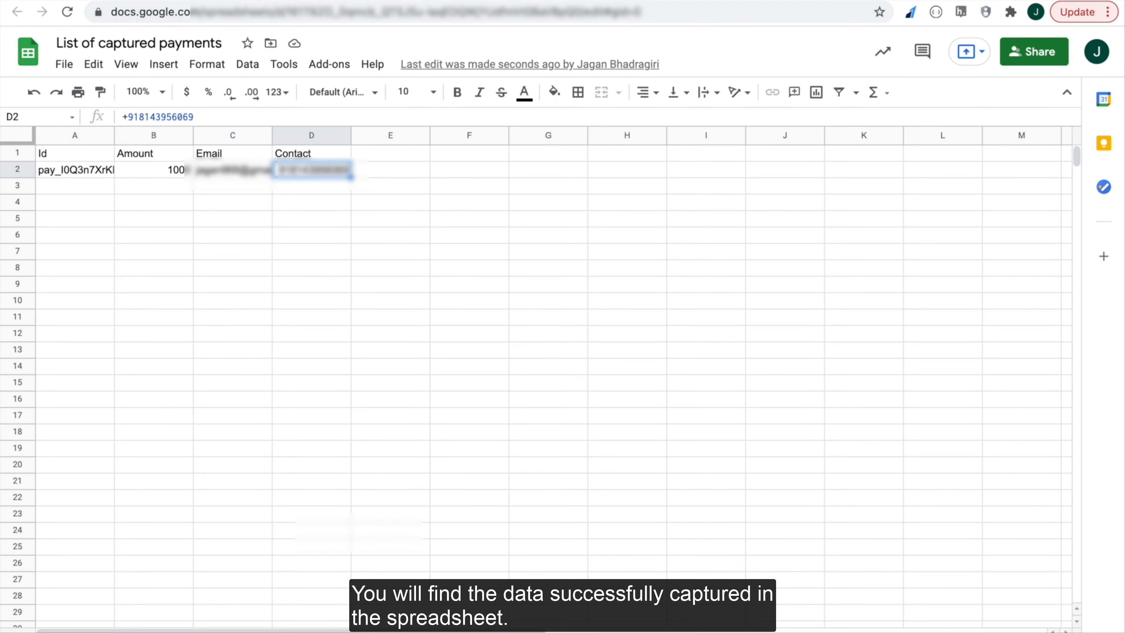
- Switch back to Zapier, turn on the Zap and return to the List of captured payments spreadsheet
left_click(194, 1)
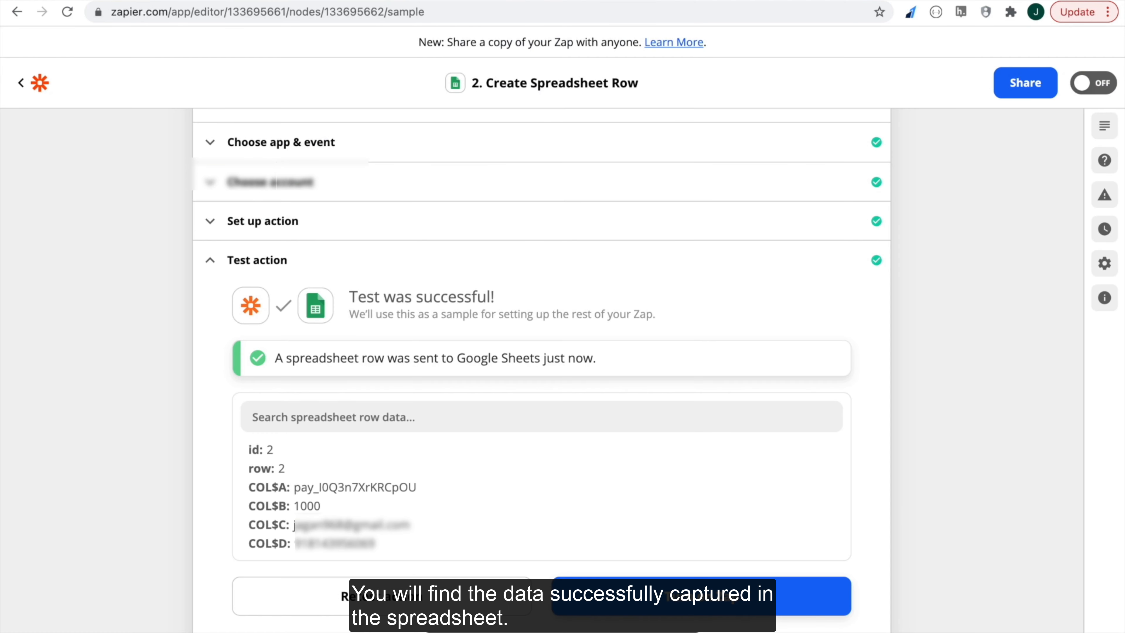
left_click(745, 604)
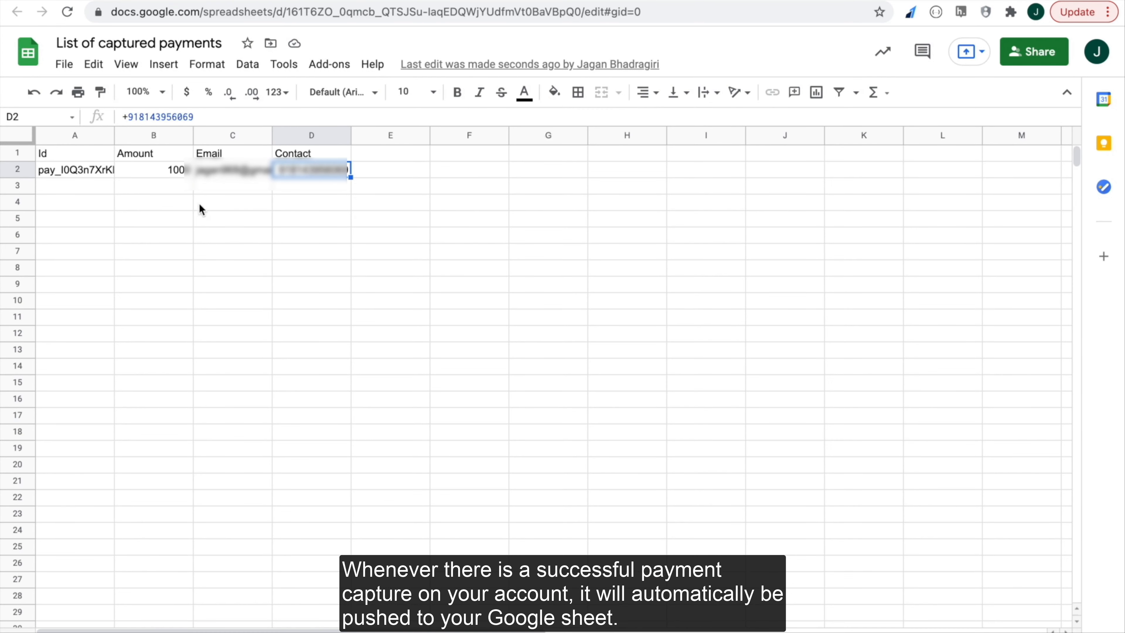
left_click(200, 208)
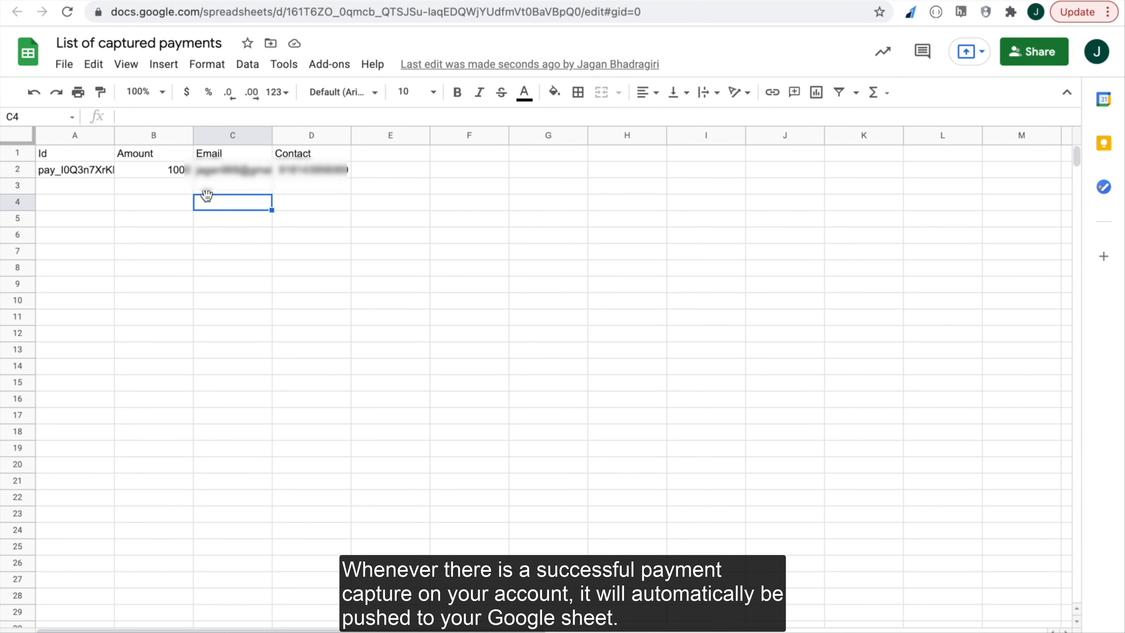